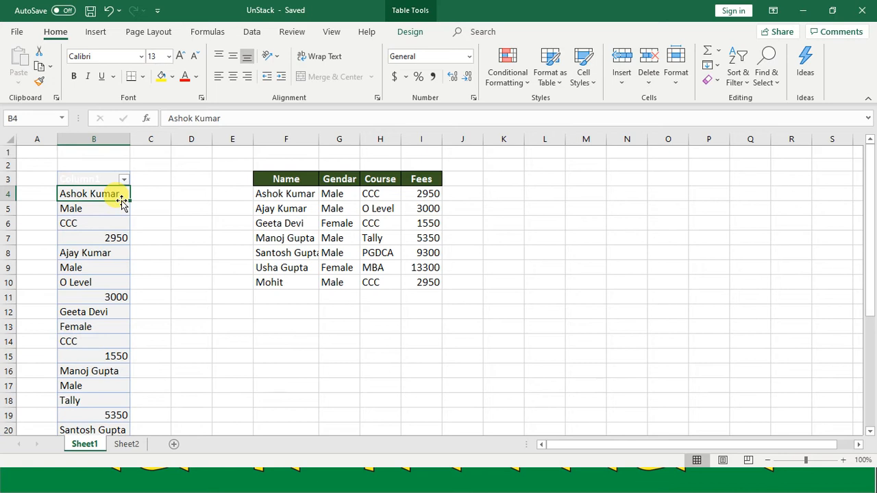
Examine the stacked name, gender, course and fee records in column B down to the end of the list
key("Down")
key("Down")
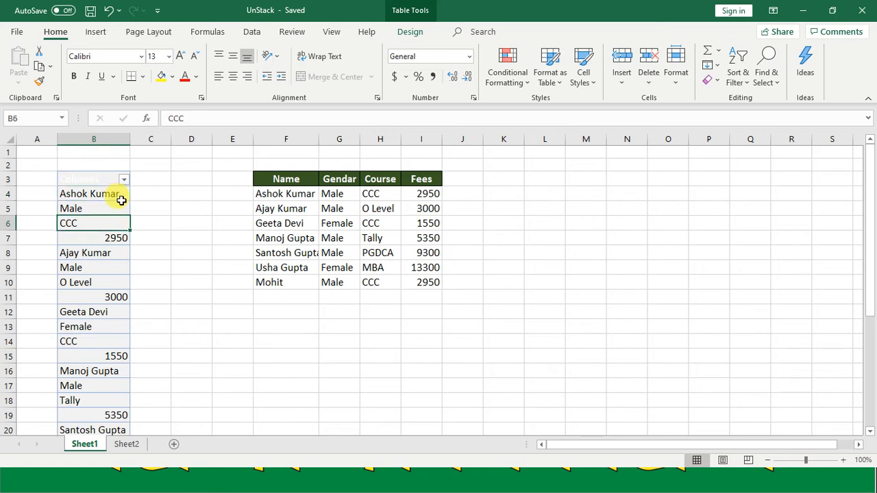
key("Down")
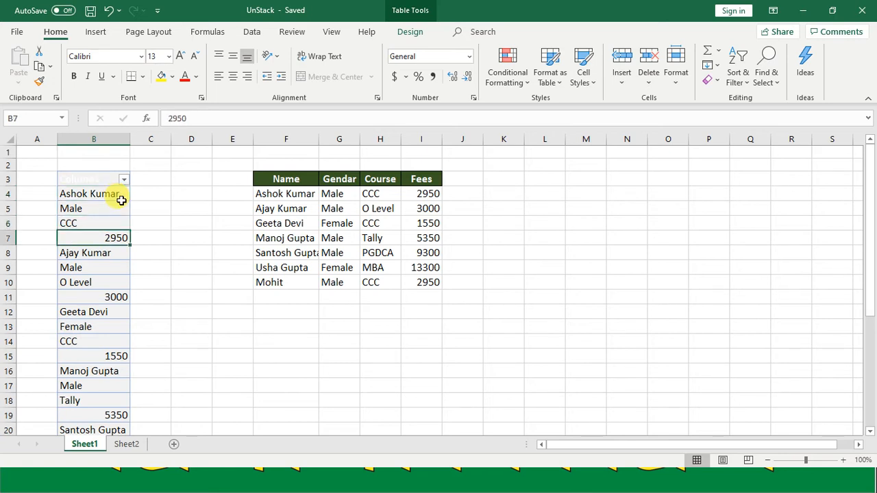
key("Down")
key("Down")
key("Down")
key("Down")
key("Down")
key("Down")
key("Down")
key("Up")
key("Down")
key("Down")
key("Down")
key("Down")
key("Down")
key("Down")
key("Down")
key("Down")
key("Down")
key("Down")
key("Down")
key("Down")
key("Down")
key("Down")
key("Down")
key("Down")
key("Down")
key("Down")
key("Down")
key("Down")
key("Down")
key("Down")
key("Down")
key("Down")
key("Down")
key("Down")
key("Down")
key("Down")
key("Down")
key("Down")
key("Down")
key("Down")
key("Up")
key("Up")
key("Up")
key("Up")
key("Up")
key("Up")
key("Up")
key("Up")
key("Up")
key("Up")
key("Up")
key("Up")
key("Up")
key("Up")
key("Up")
key("Up")
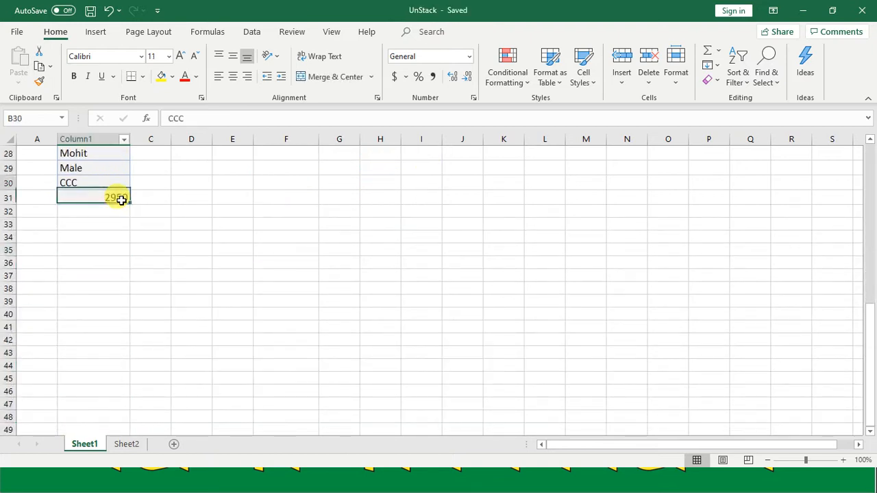
key("Up")
key("Up")
key("Up")
key("Up")
key("Up")
key("Up")
key("Up")
key("Up")
key("Up")
key("Up")
key("Up")
key("Up")
key("Up")
key("Up")
key("Up")
key("Up")
key("Up")
key("Up")
key("Up")
key("Up")
key("Down")
key("Down")
key("Down")
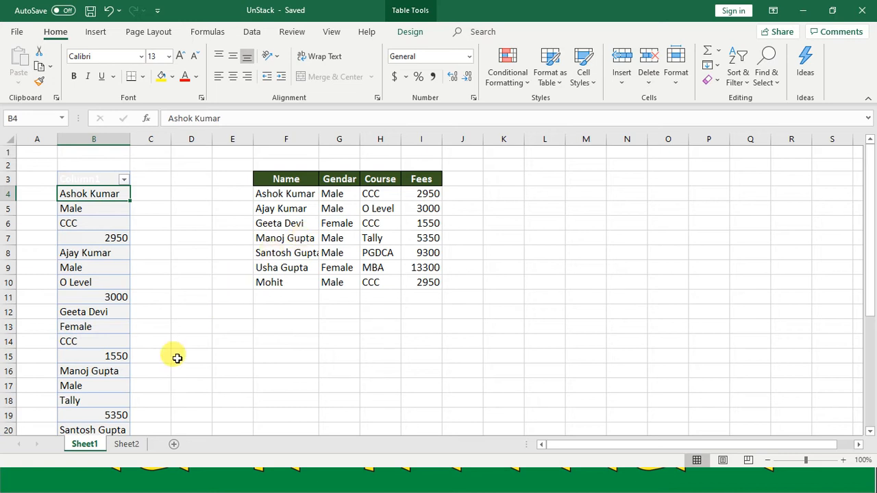
Switch to Sheet2 and select cell G4 under the Name header
left_click(127, 444)
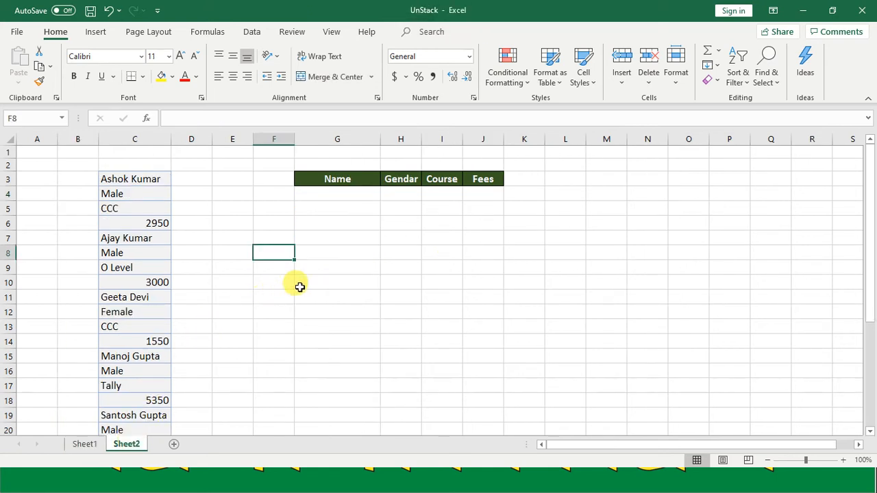
left_click(268, 219)
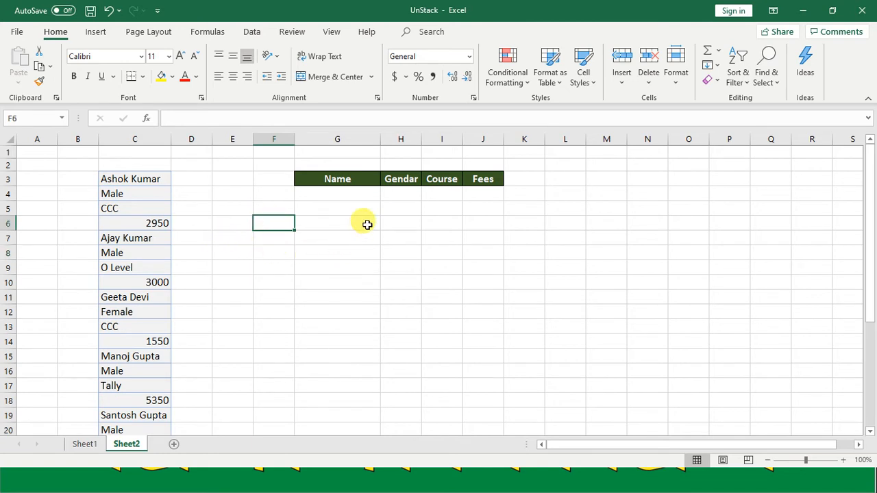
left_click(349, 195)
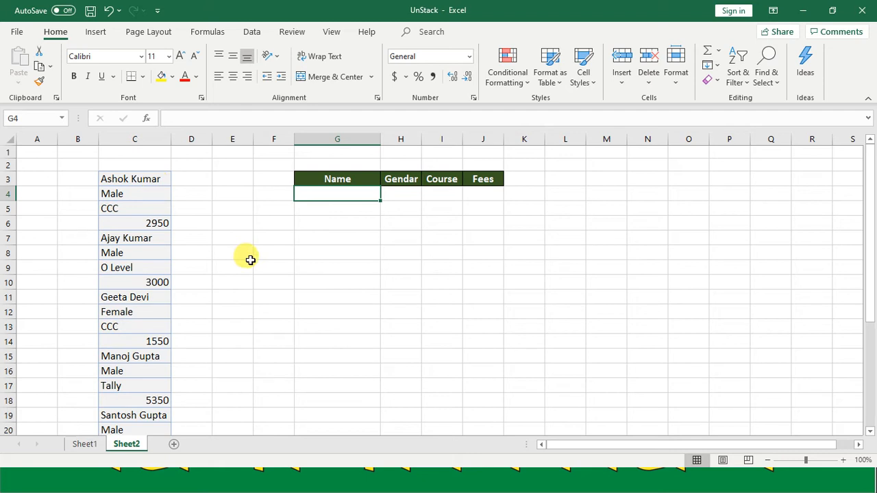
Enter the reference =C3 in G4 under Name and =C4 in H4 under Gendar
type("=")
left_click(153, 180)
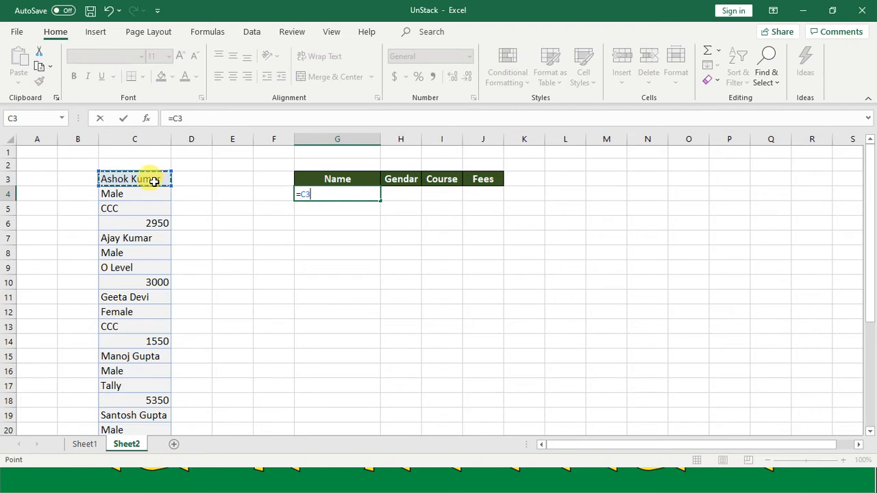
key("Return")
key("Up")
key("Right")
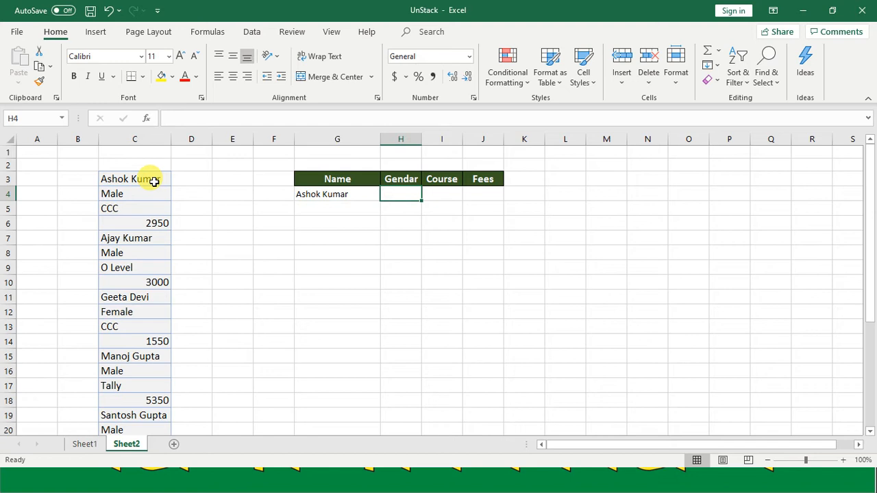
type("=")
left_click(147, 198)
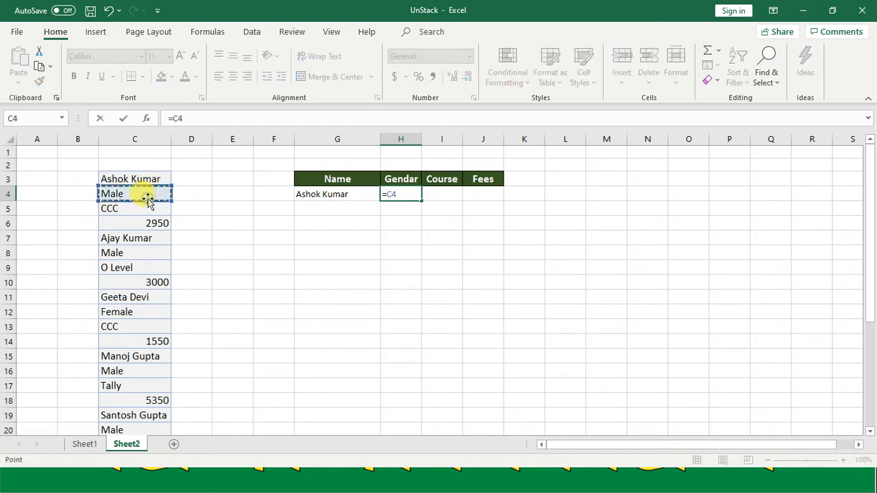
key("Return")
Enter the reference =C5 in I4 under Course and =C6 in J4 under Fees
key("Up")
key("Right")
type("=")
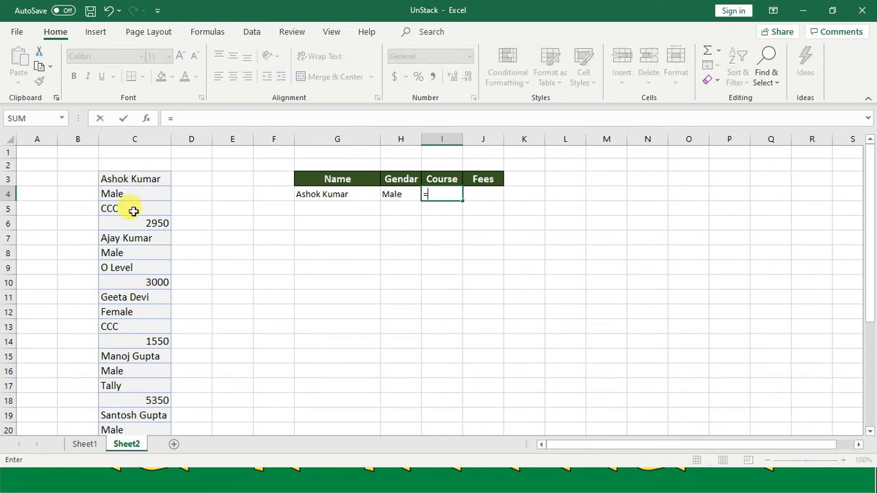
left_click(164, 205)
key("Return")
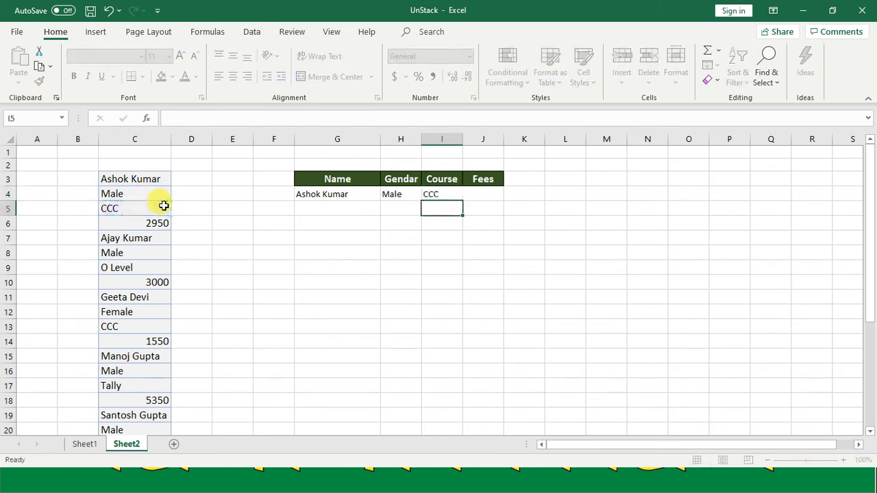
key("Up")
key("Right")
type("=")
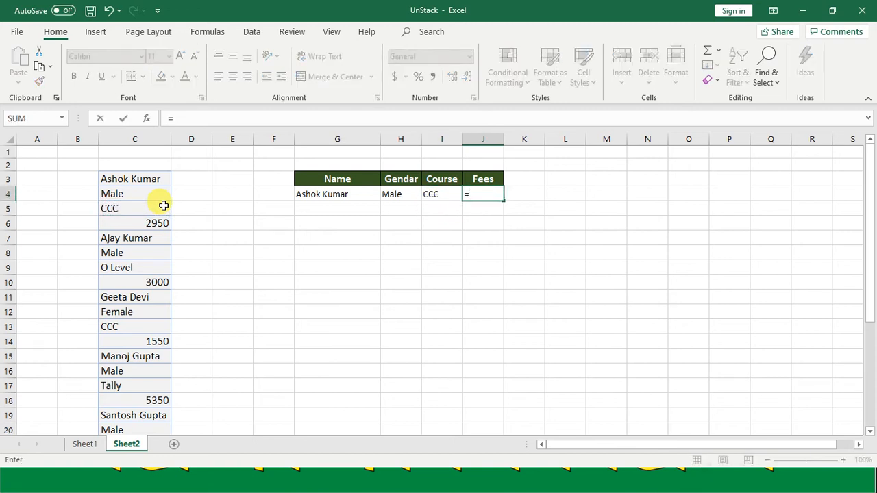
left_click(146, 223)
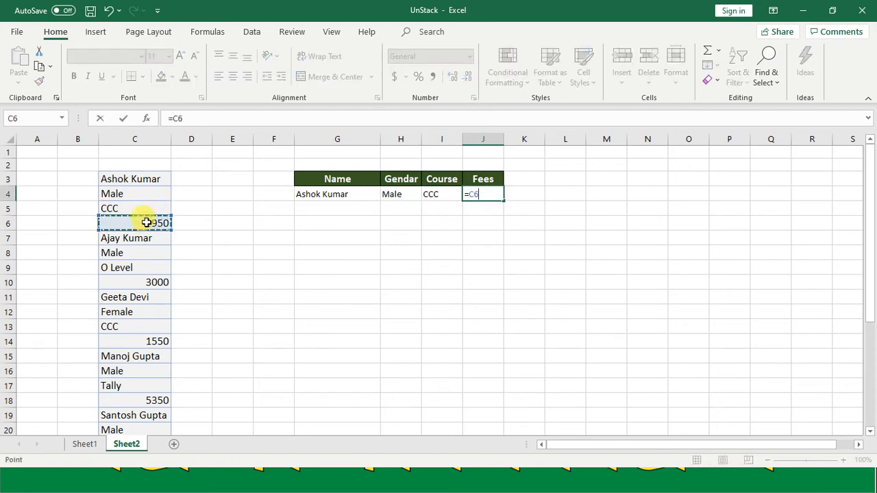
key("Return")
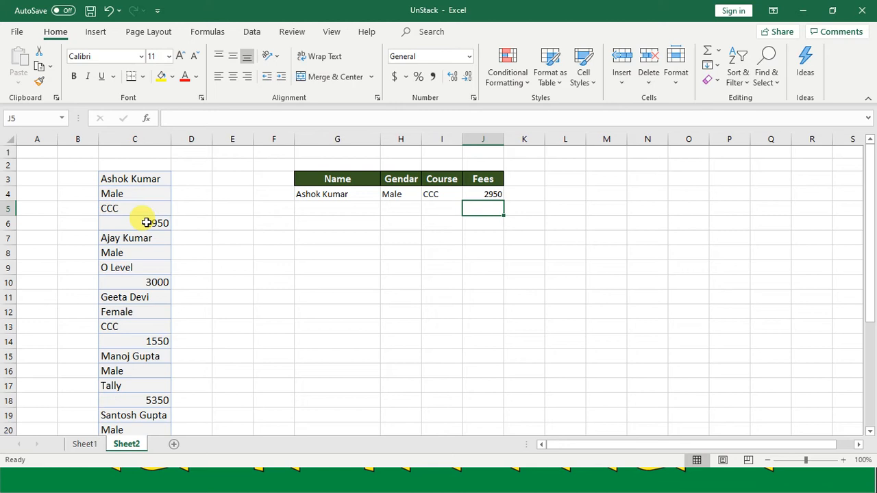
Try to fill the references in G4:J4 down through row 10
key("Up")
key("Left")
key("Left")
key("Left")
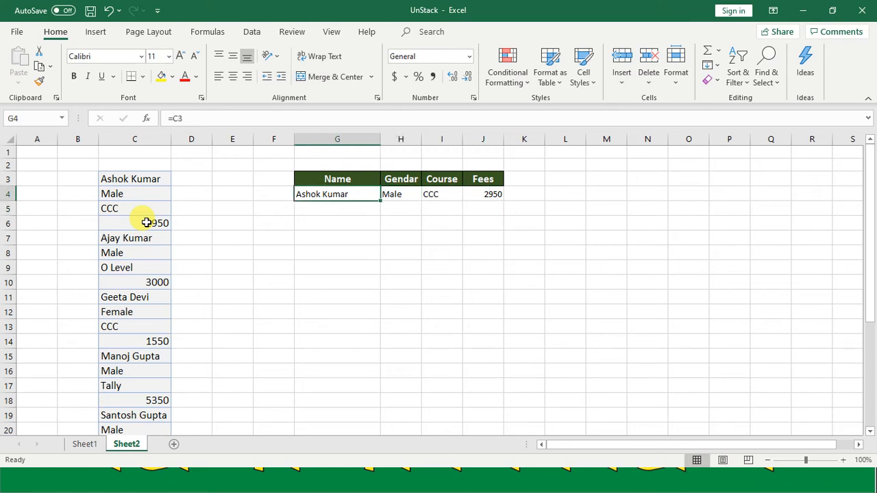
key("shift+Right")
key("shift+Right")
key("shift+Right")
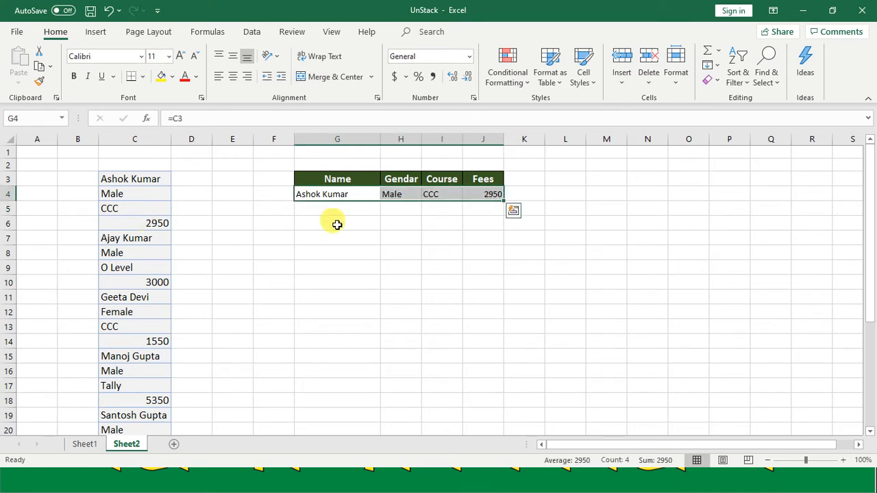
left_click_drag(505, 201, 499, 292)
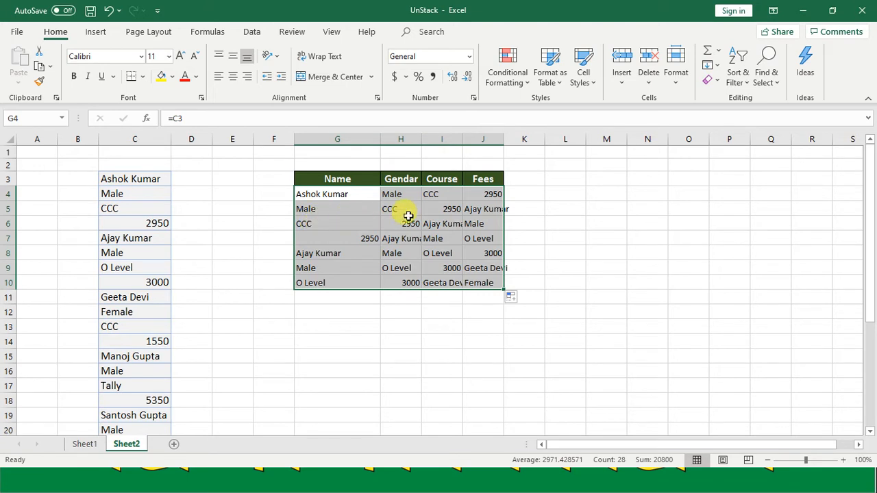
Inspect the formulas of the filled cells in the Name and Gendar columns
left_click(352, 198)
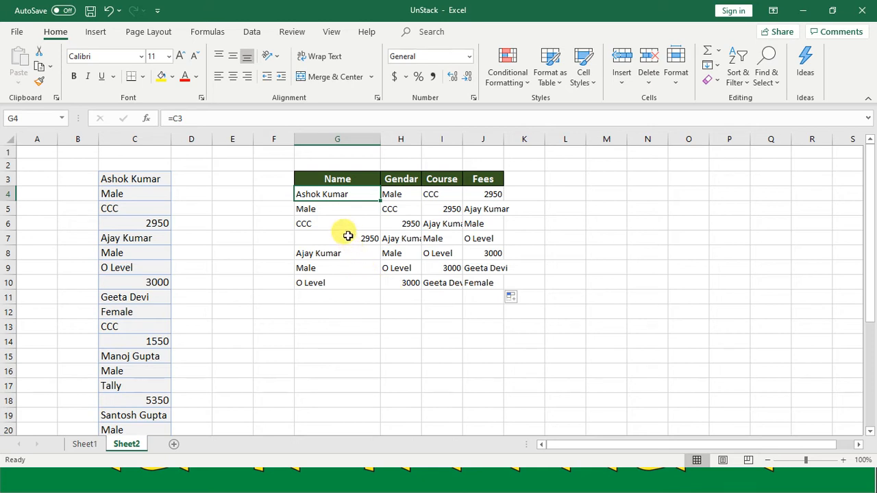
left_click(337, 211)
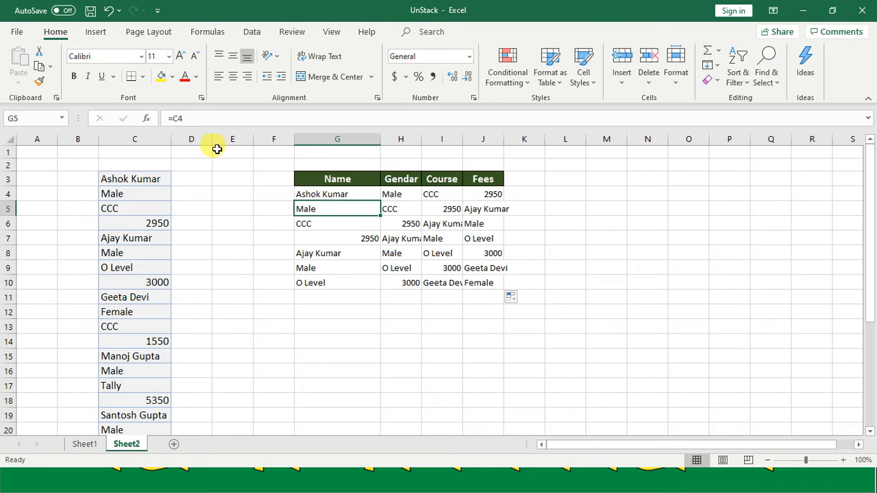
left_click(308, 224)
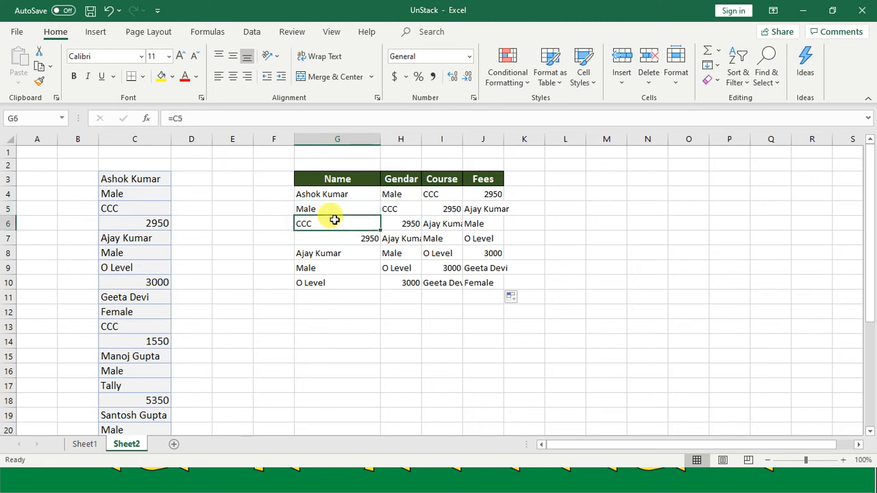
left_click(400, 196)
left_click(403, 208)
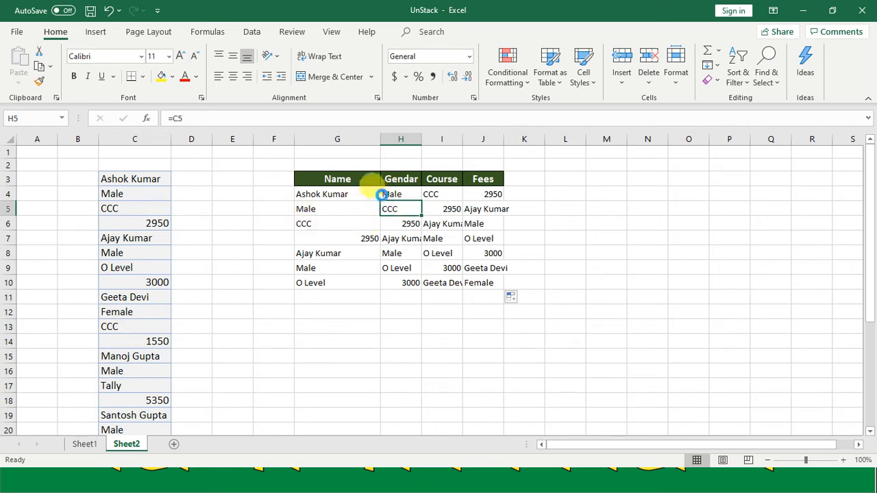
Undo the fill and clear the references from G4:J4
key("ctrl+z")
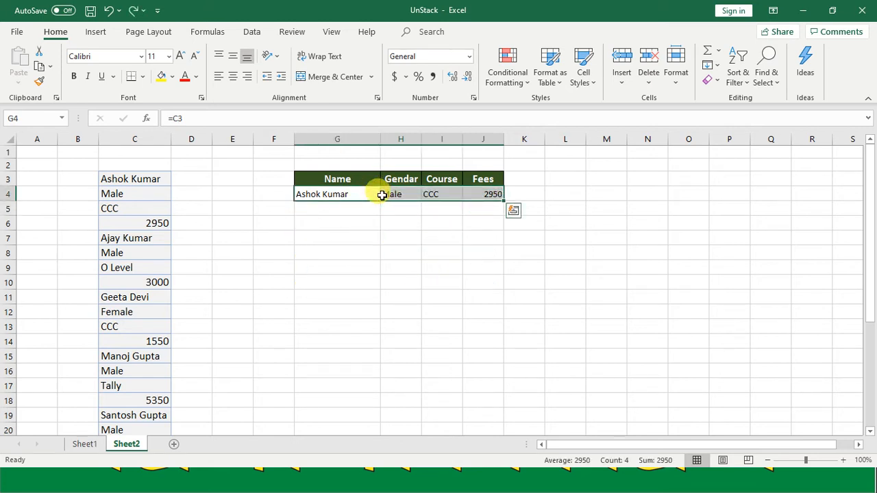
key("Delete")
key("Left")
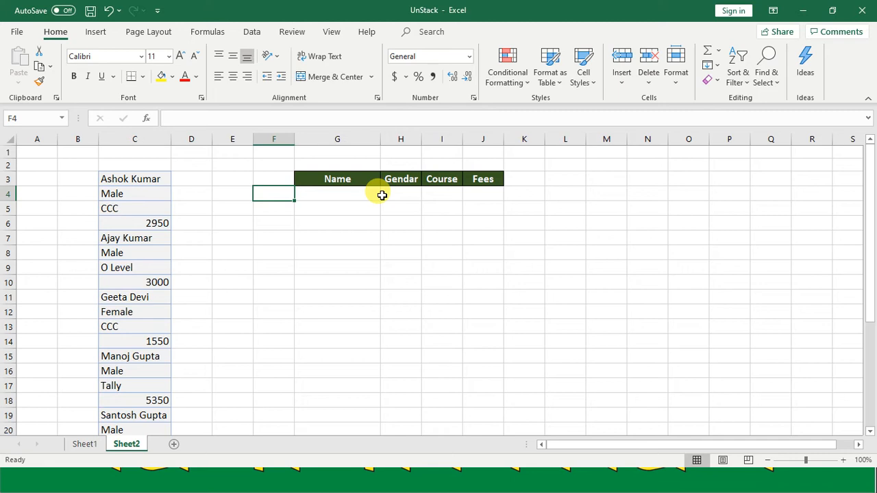
Enter the placeholder text SSC3 in G4 under Name
key("Right")
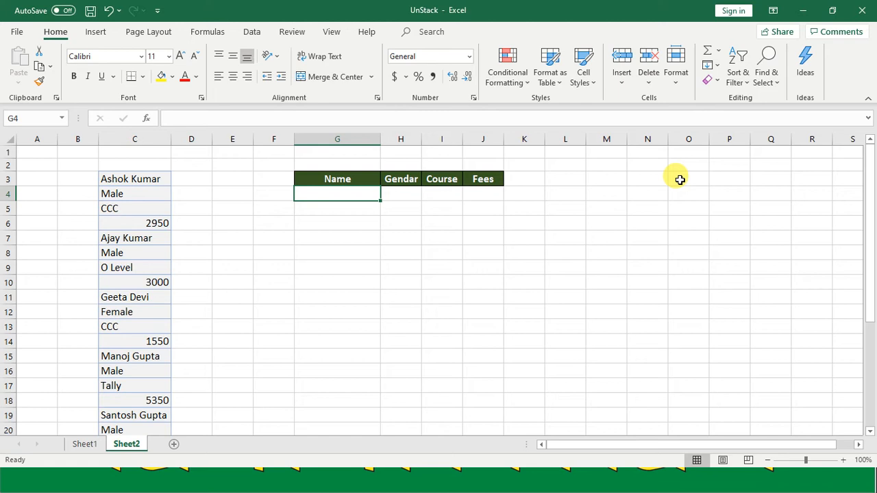
type("SS")
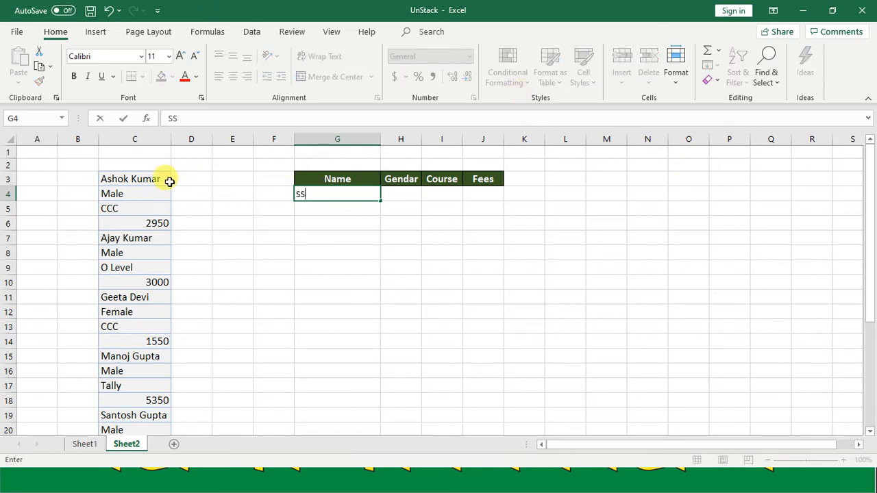
type("C3")
key("Tab")
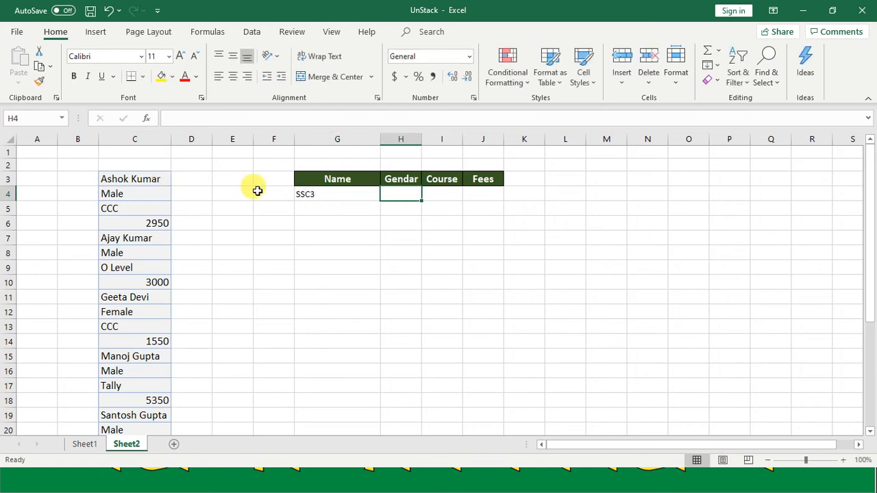
type("=")
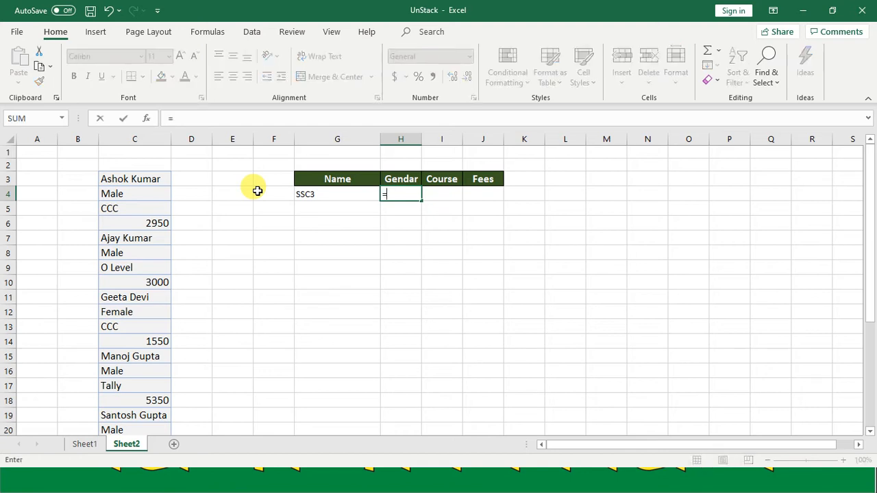
type("SS")
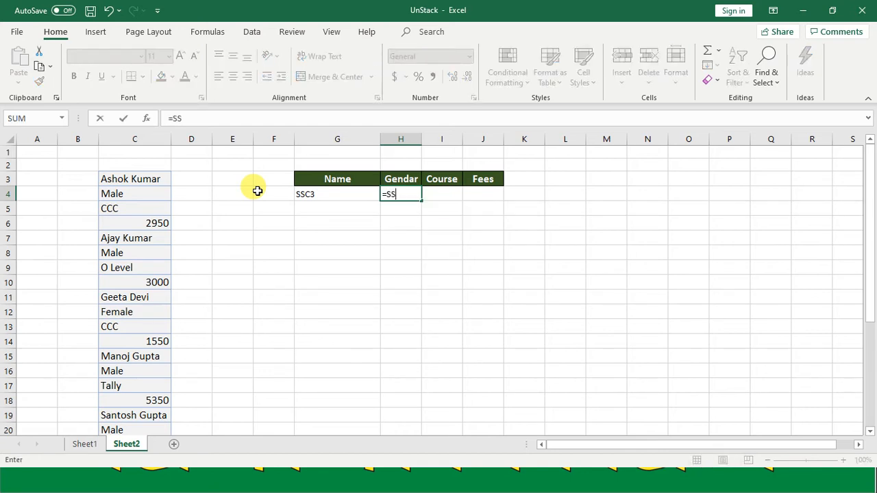
key("Escape")
Enter the placeholder text SSC4 in H4 under Gendar
type("SS")
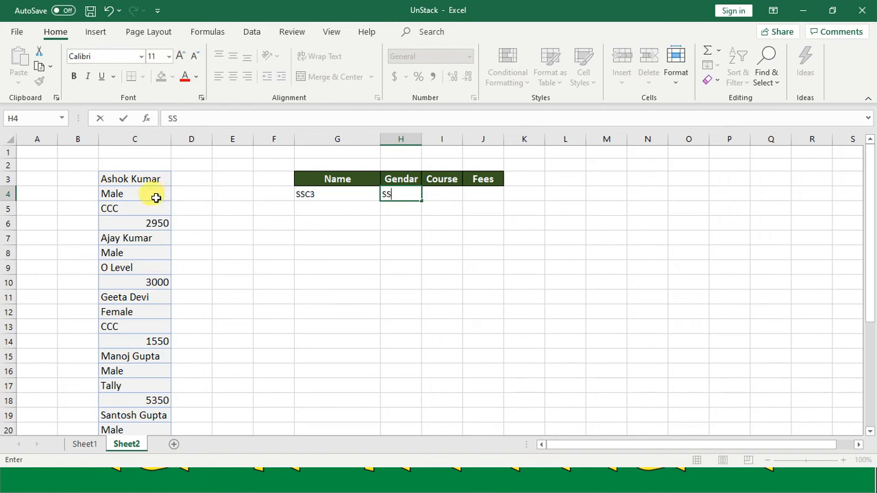
type("C4")
key("Return")
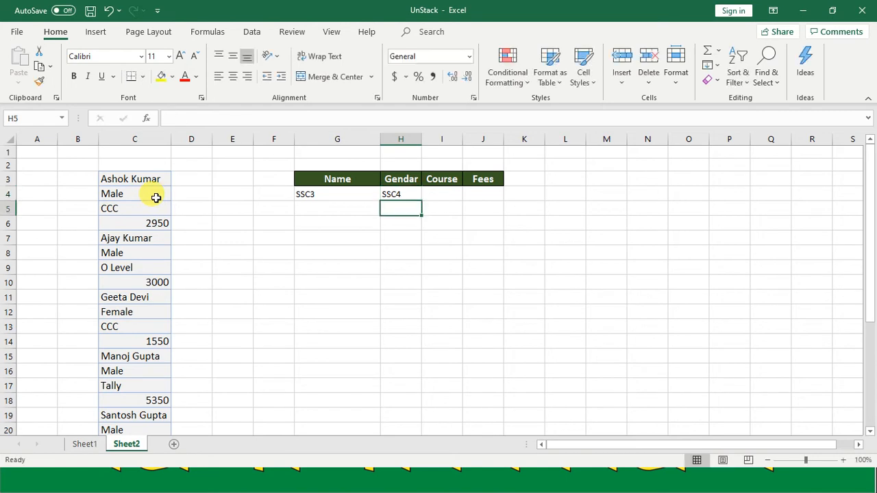
Enter the placeholder text SSC5 in I4 under Course
key("Up")
key("Right")
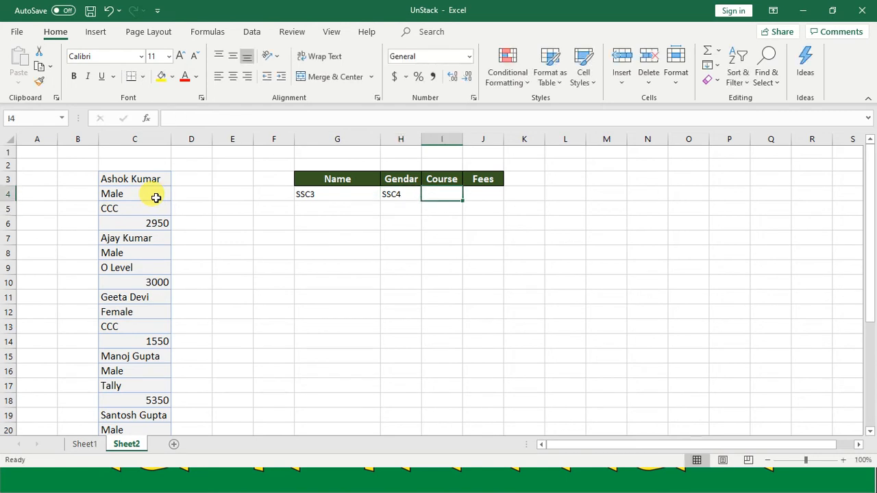
type("SS=")
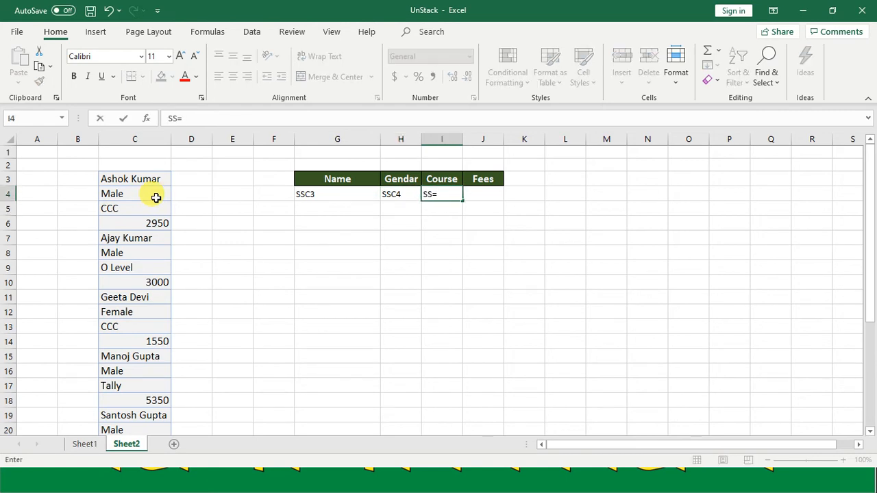
type("C3")
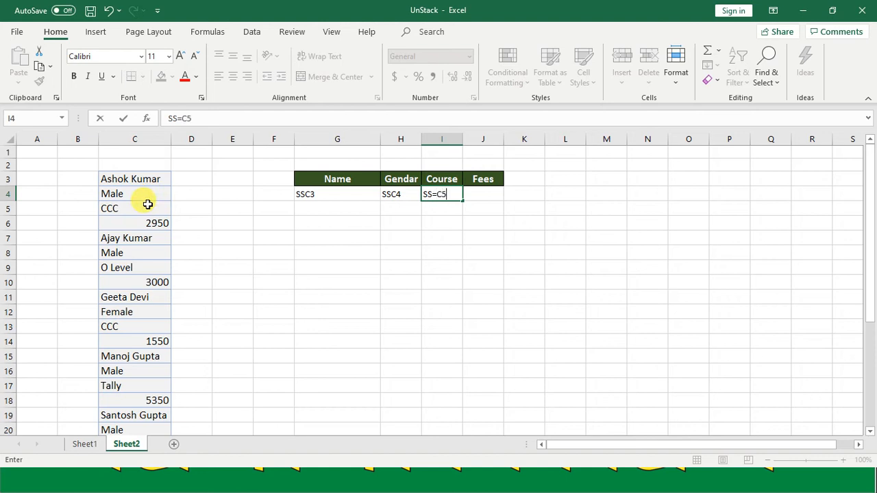
key("BackSpace")
key("BackSpace")
key("BackSpace")
type("C5")
key("Tab")
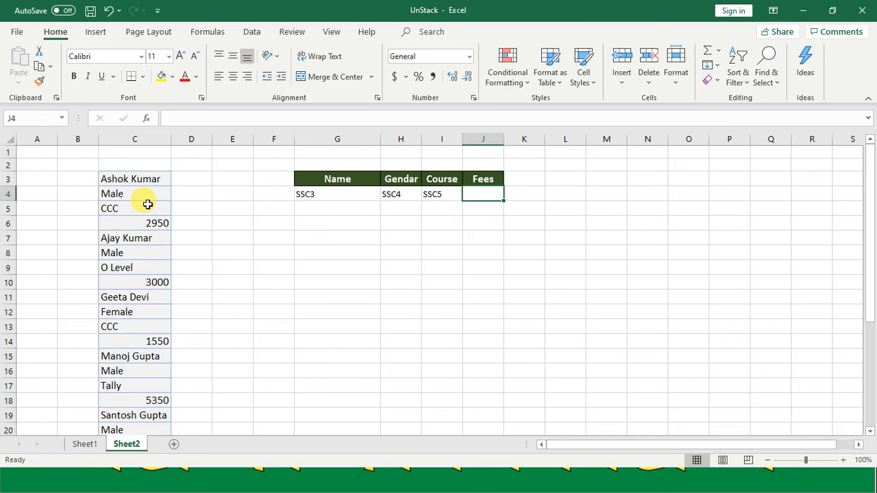
Enter the placeholder text SSC6 in J4 under Fees
type("SSC6")
key("Return")
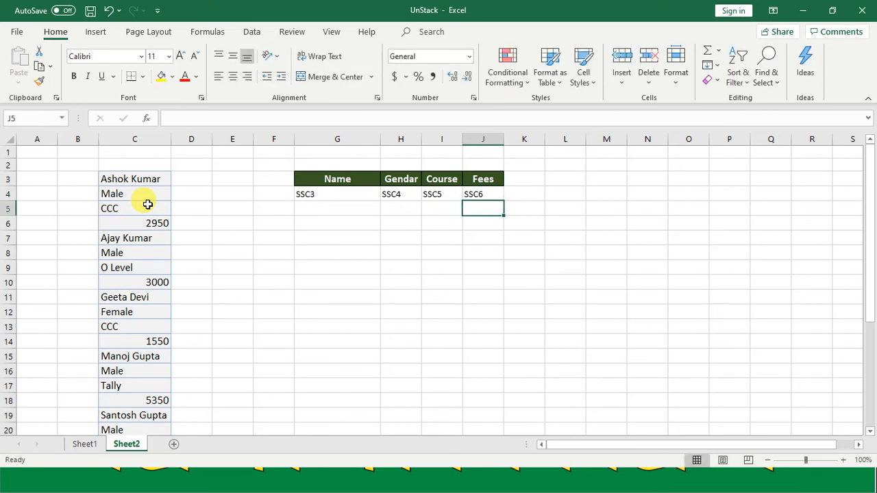
Enter the second row of placeholders, SSC7, SSC8, SSC9 and SSC10, across G5:J5
key("Up")
key("Left")
key("Left")
key("Left")
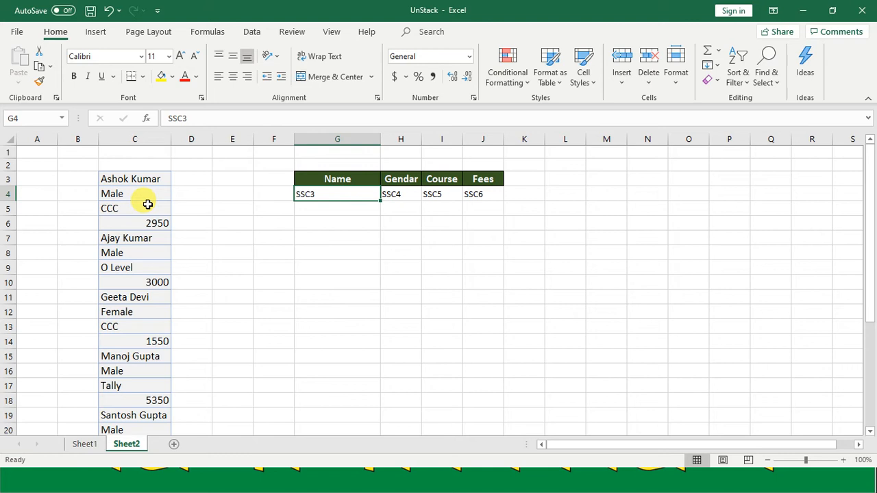
key("Down")
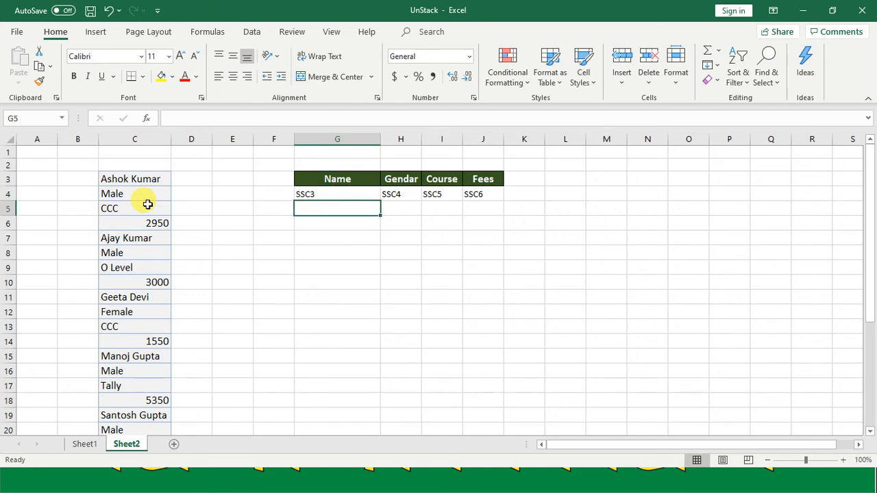
type("SSC7")
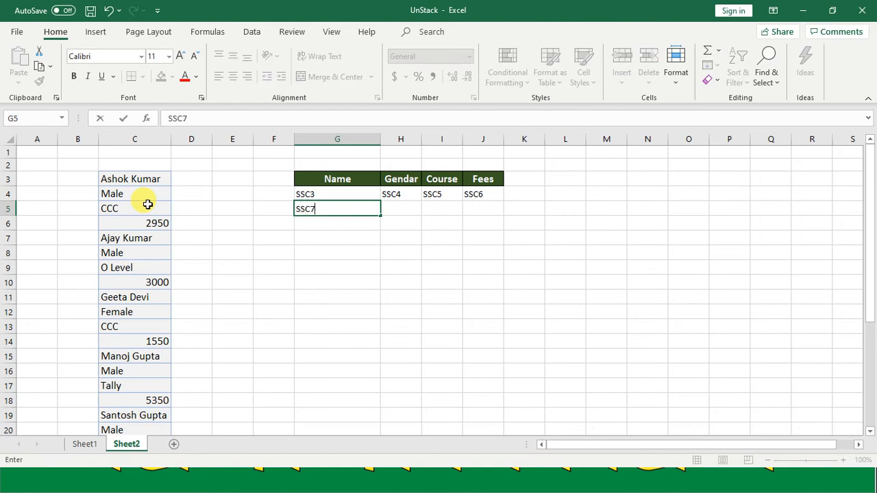
key("Tab")
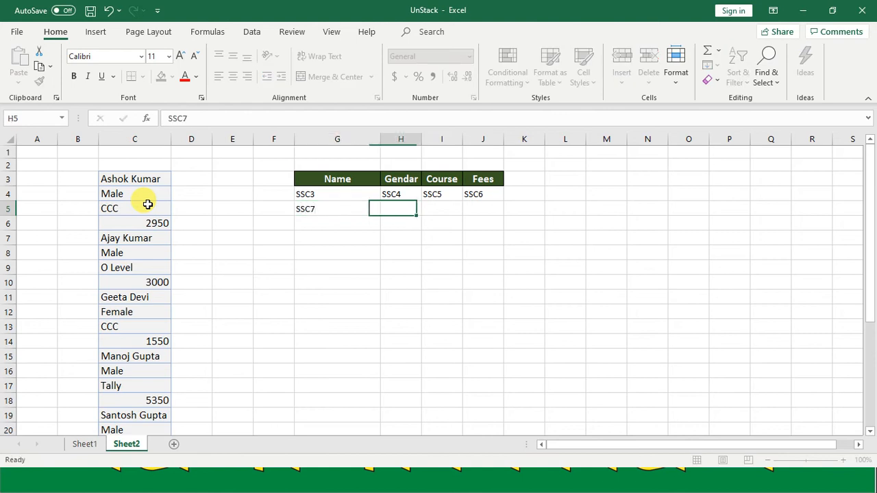
type("SSC8")
key("Tab")
type("SSC9")
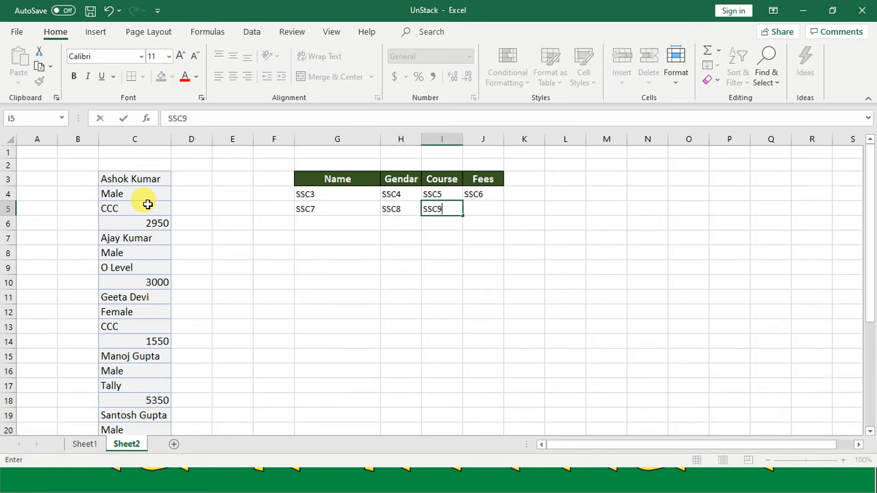
key("Tab")
type("SSC10")
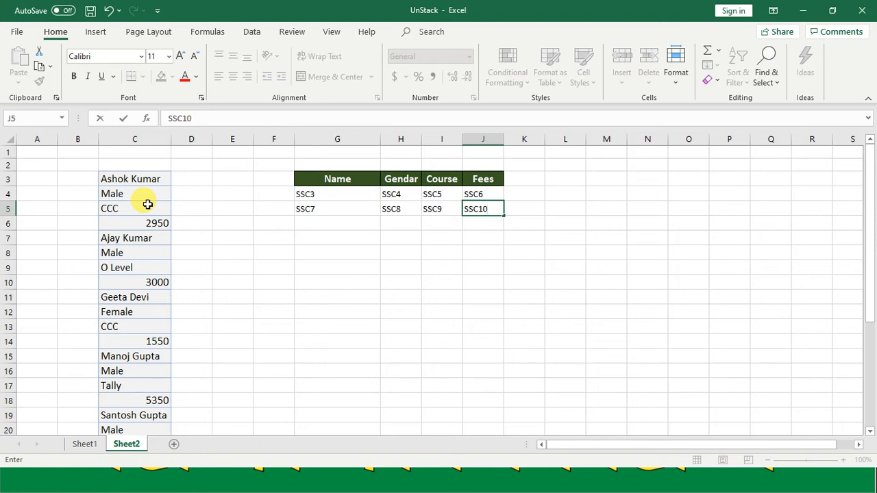
key("Return")
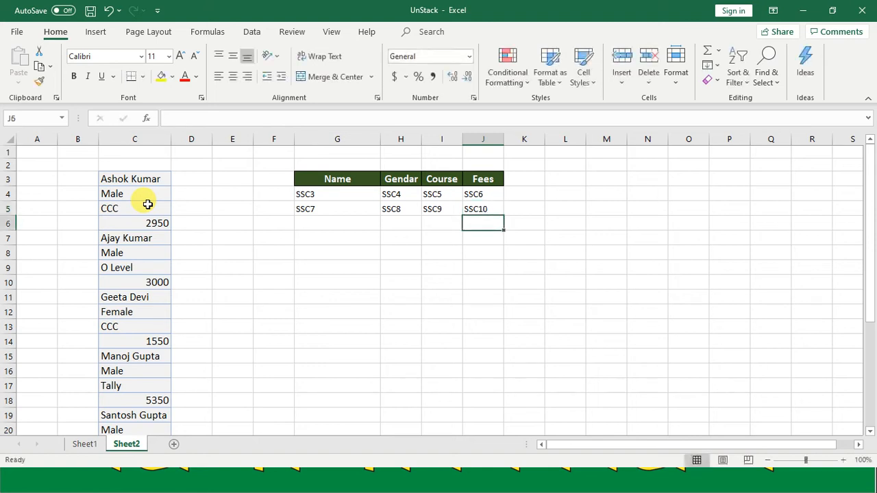
Fill the placeholder pattern in G4:J5 down through row 15
key("Up")
key("Up")
key("Left")
key("Left")
key("Left")
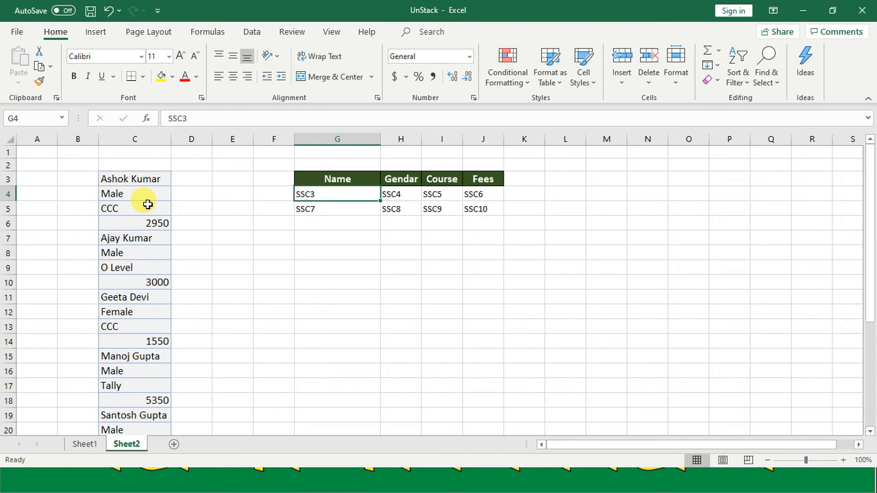
key("shift+Right")
key("shift+Right")
key("shift+Right")
key("shift+Down")
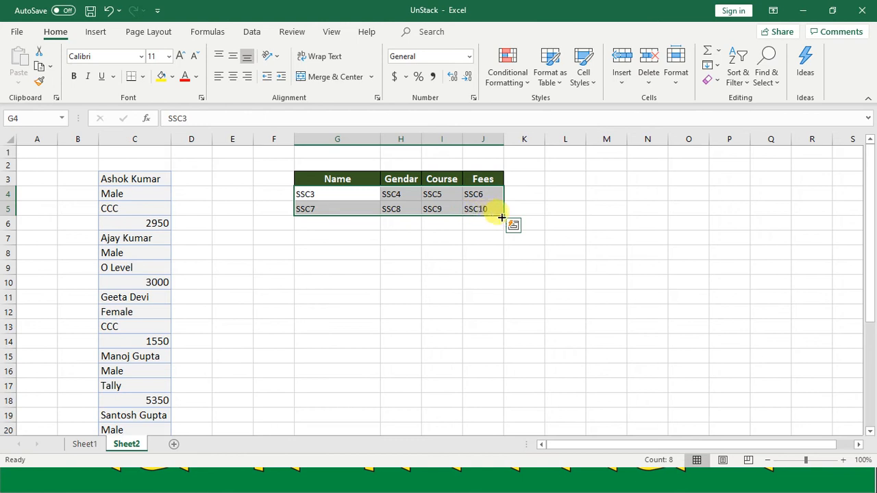
left_click_drag(502, 217, 470, 356)
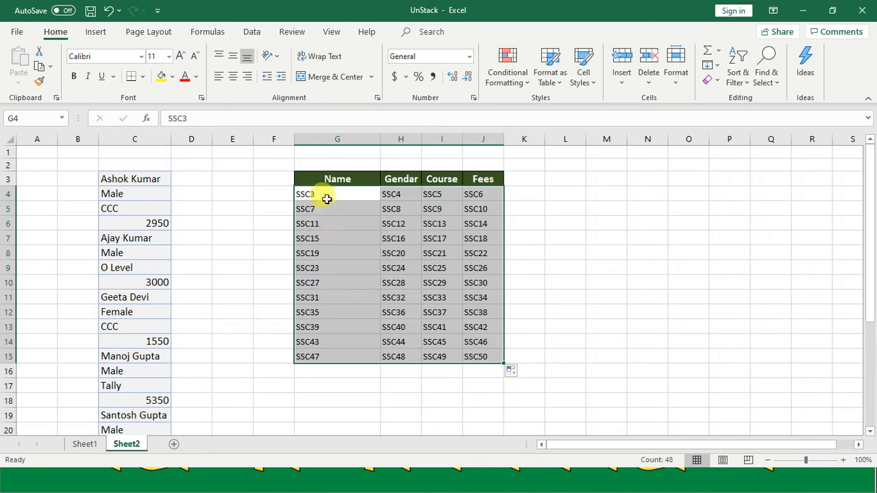
Replace every SS on the sheet with = so the placeholders turn into cell references
left_click(327, 222)
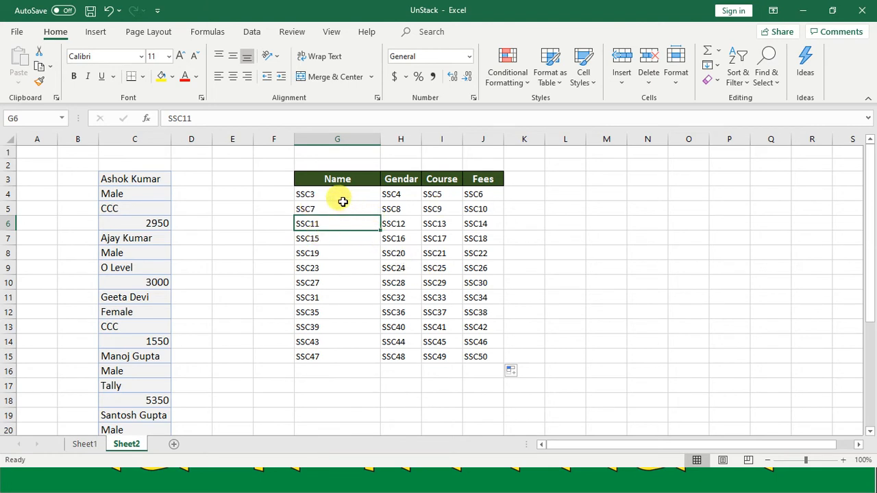
key("ctrl+h")
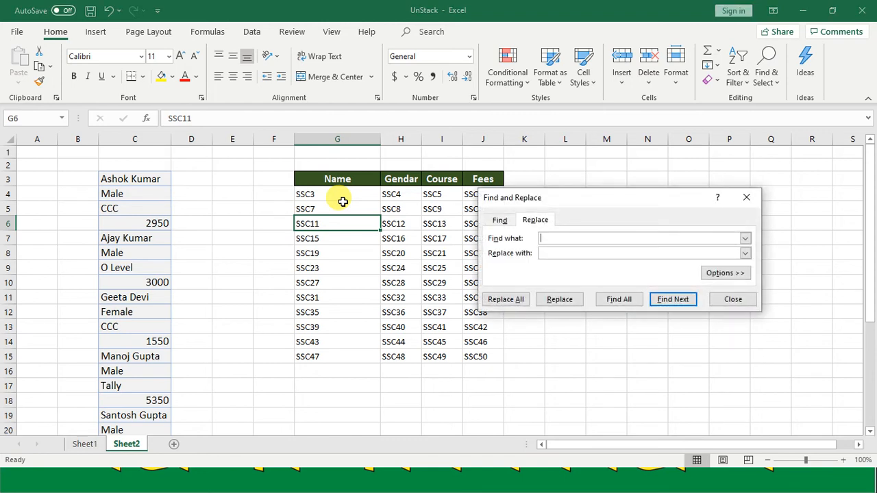
type("SS")
key("Tab")
type("=")
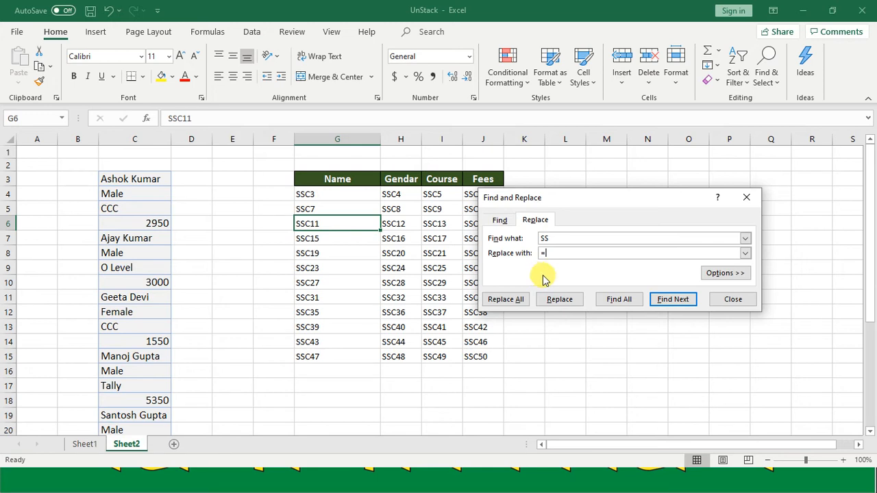
left_click(523, 300)
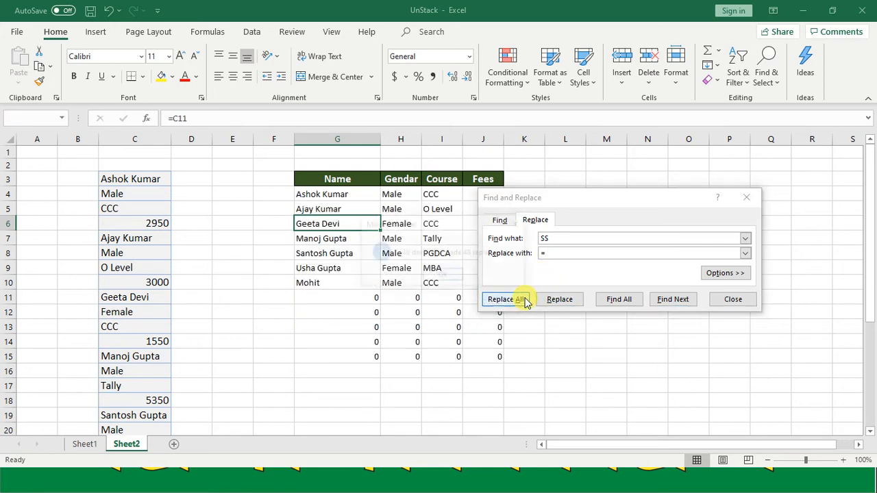
left_click(444, 275)
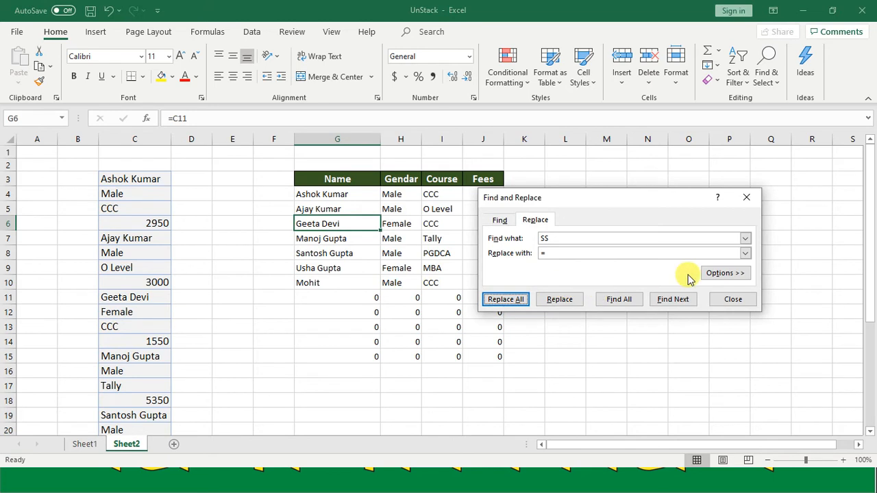
left_click(746, 198)
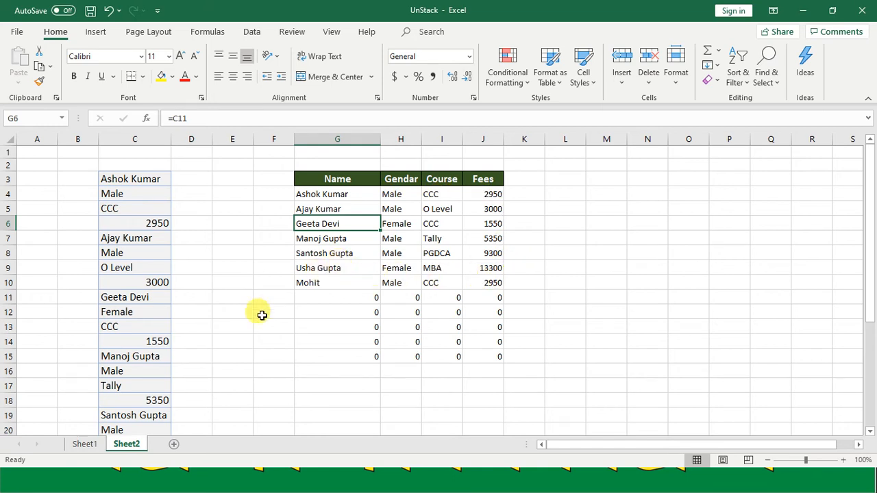
Enter a new person's full name in C31, directly below the last stacked record
left_click(154, 385)
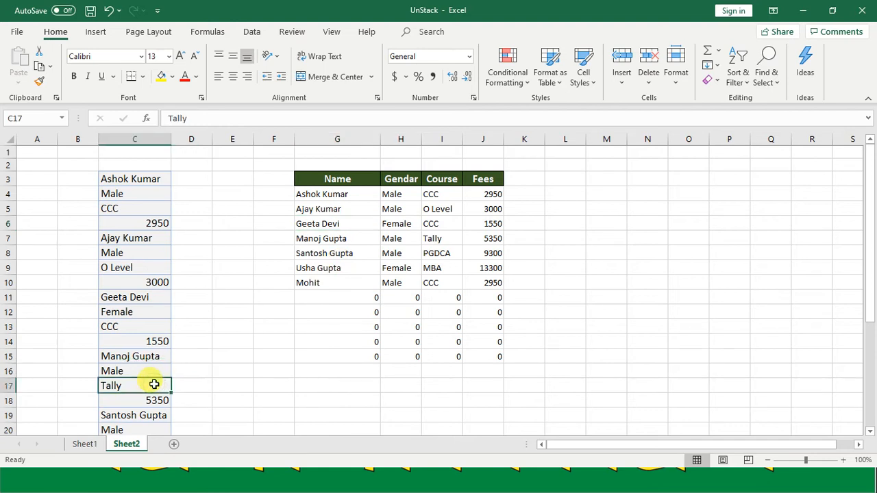
key("Down")
key("Down")
key("Down")
key("Down")
key("Down")
key("Down")
key("Down")
key("Down")
key("Down")
key("Down")
key("Down")
key("Down")
key("Down")
key("Down")
key("Down")
key("Down")
key("Down")
left_click(154, 385)
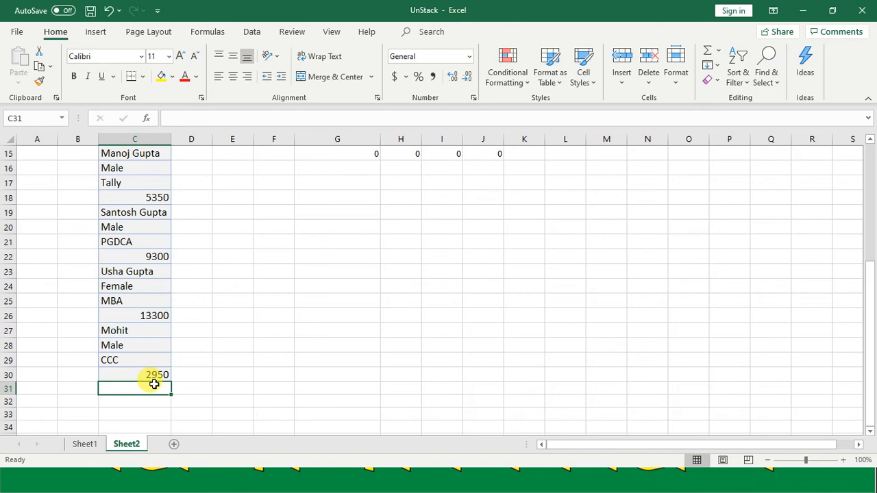
type("Lali")
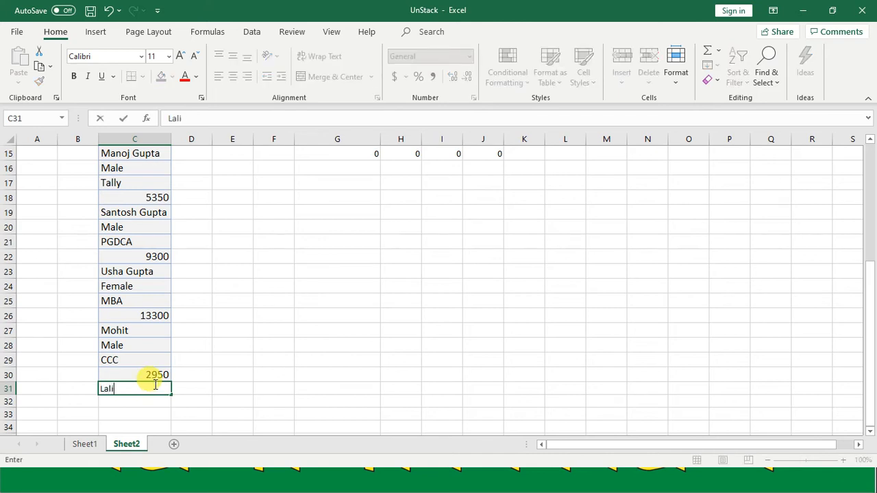
type("t Kumar")
key("Return")
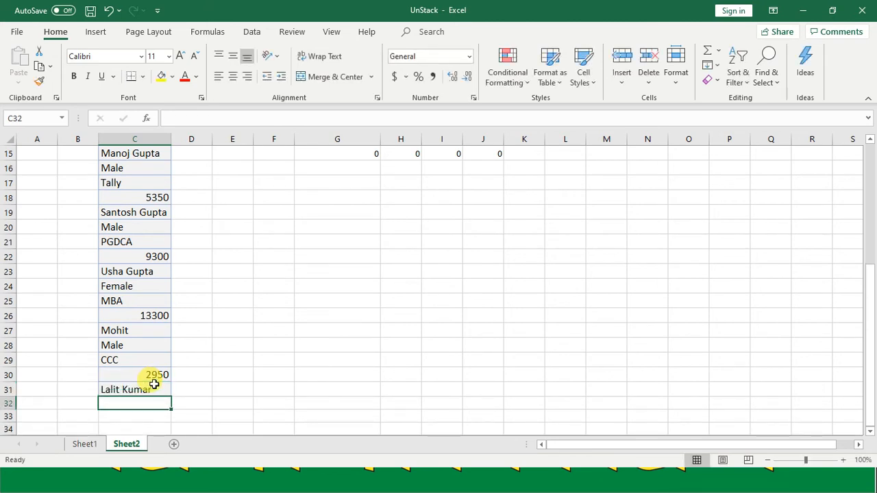
Complete the new stacked record with Male in C32, Tally in C33 and 1200 in C34
type("male")
key("Return")
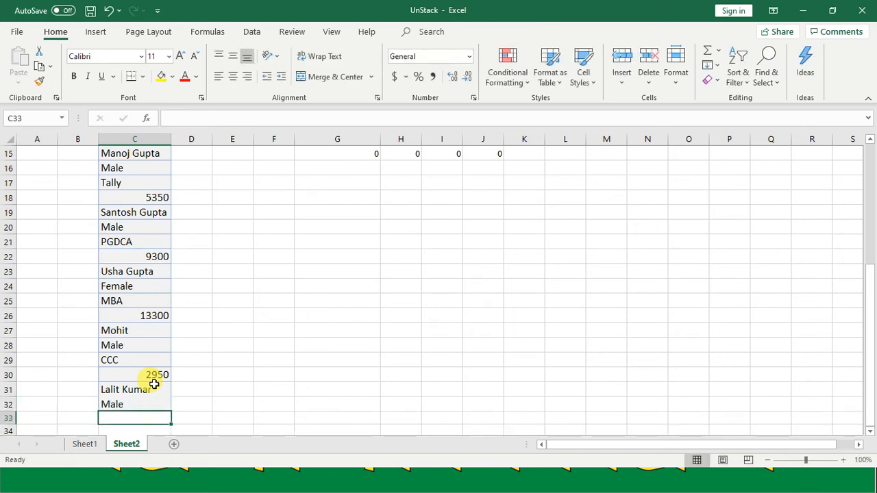
type("Tally")
key("Return")
type("1")
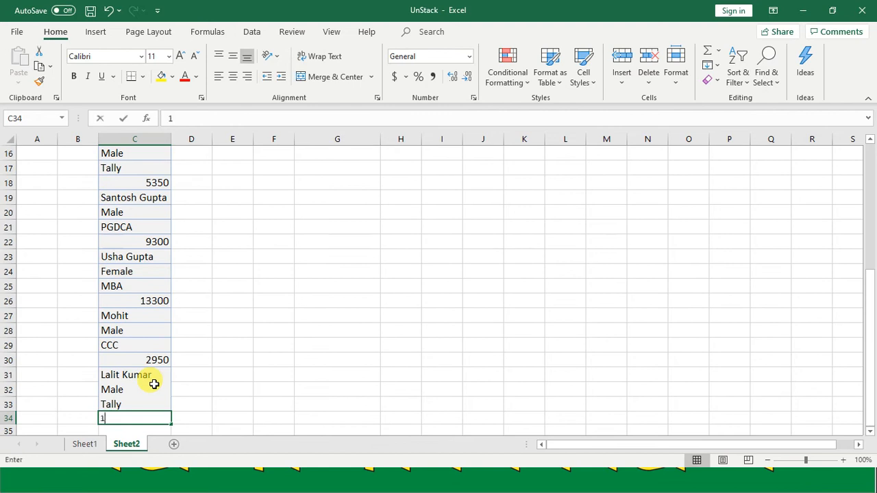
type("200")
key("Return")
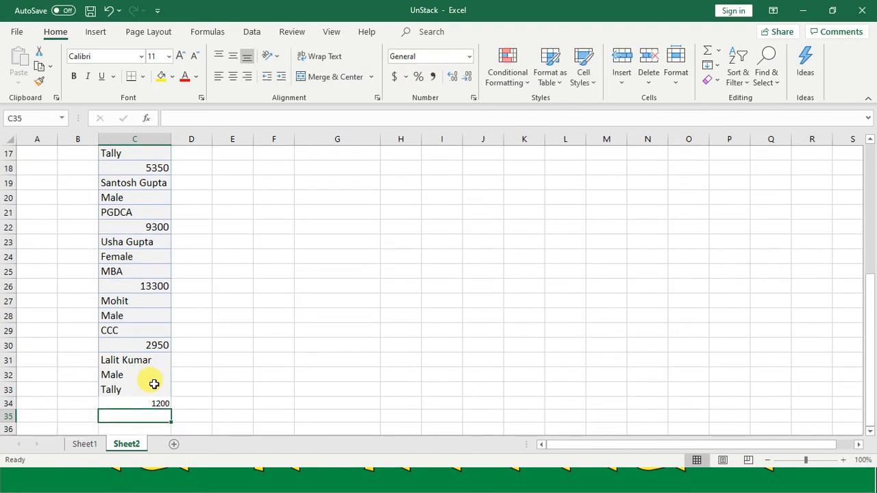
Check row 11 of the unstacked table for the newly added record and inspect the reference in G11
key("Up")
key("Up")
key("Up")
key("Up")
key("Up")
key("Up")
key("Up")
key("Up")
key("Up")
key("Up")
key("Up")
key("Up")
key("Up")
key("Up")
key("Up")
key("Up")
key("Up")
key("Up")
key("Up")
key("Up")
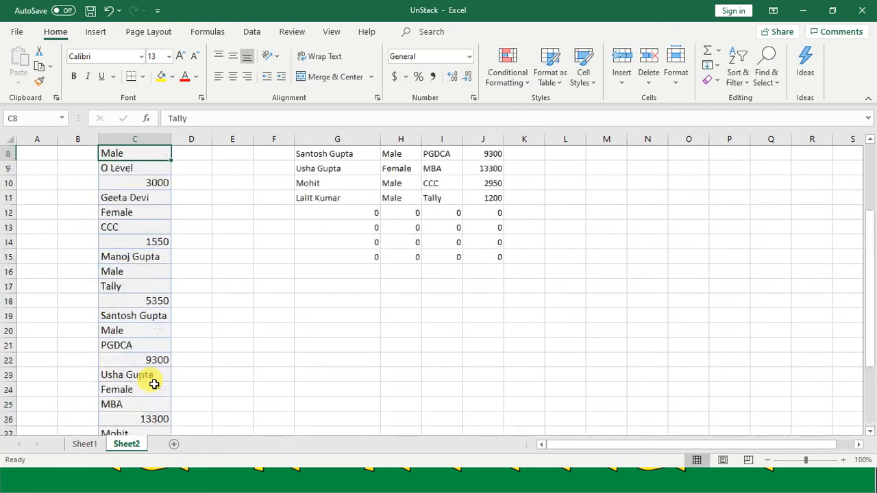
key("Down")
key("Down")
key("Down")
key("Right")
key("Right")
key("Right")
key("Right")
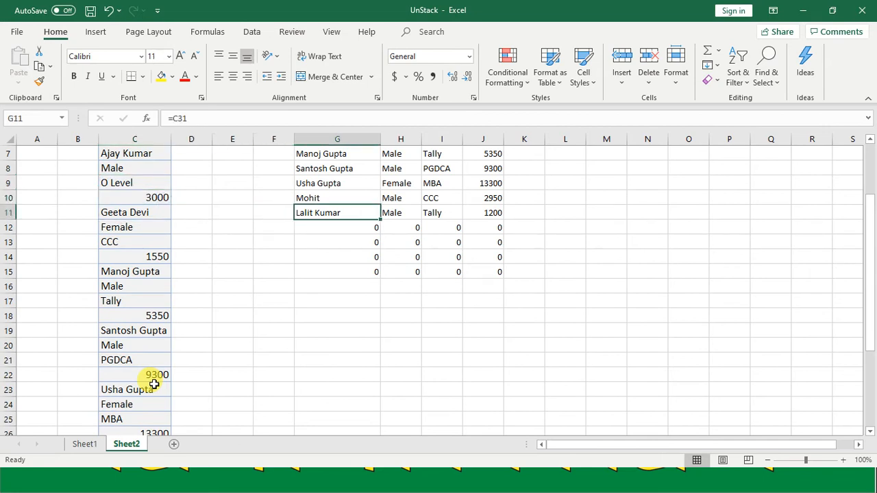
Examine the formulas in the table's spare rows 12 to 15, including the references in J15 and G15
key("Up")
key("Up")
key("Up")
key("Up")
key("Up")
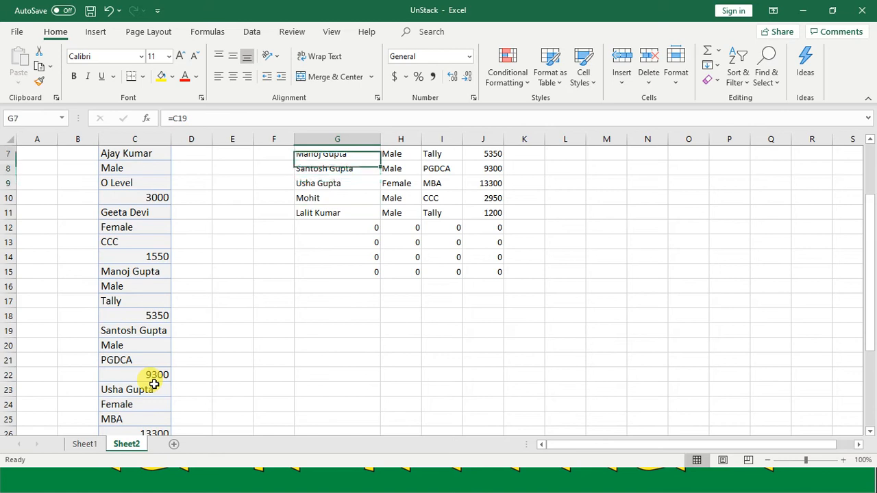
key("Down")
key("Down")
key("Down")
key("Down")
key("Down")
key("Down")
key("Down")
key("Down")
key("Down")
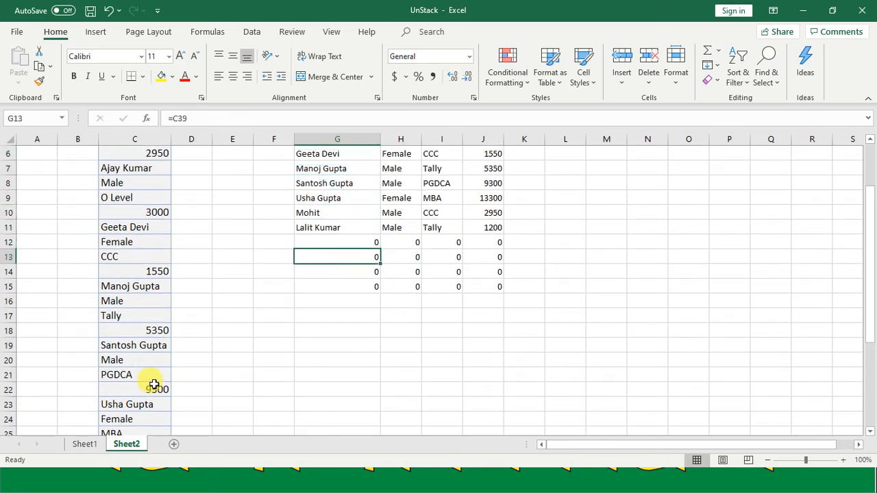
key("Up")
key("Up")
key("Up")
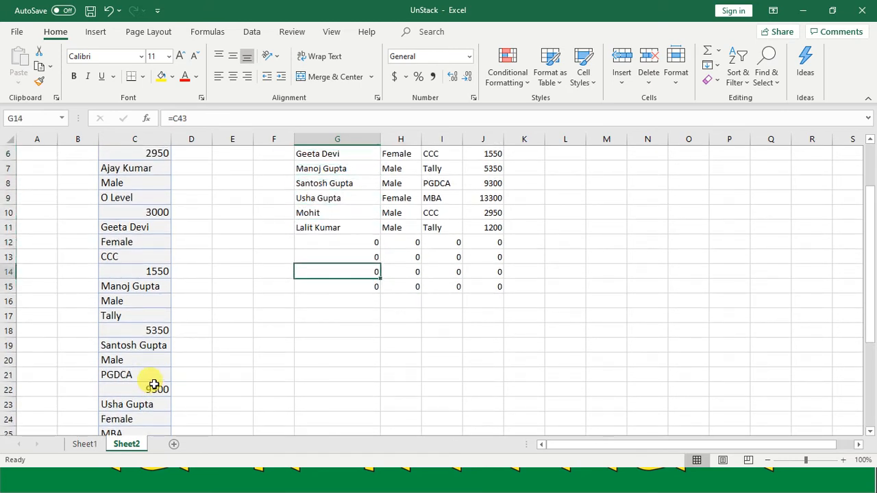
key("Down")
key("Down")
key("Down")
key("Up")
key("Up")
key("Up")
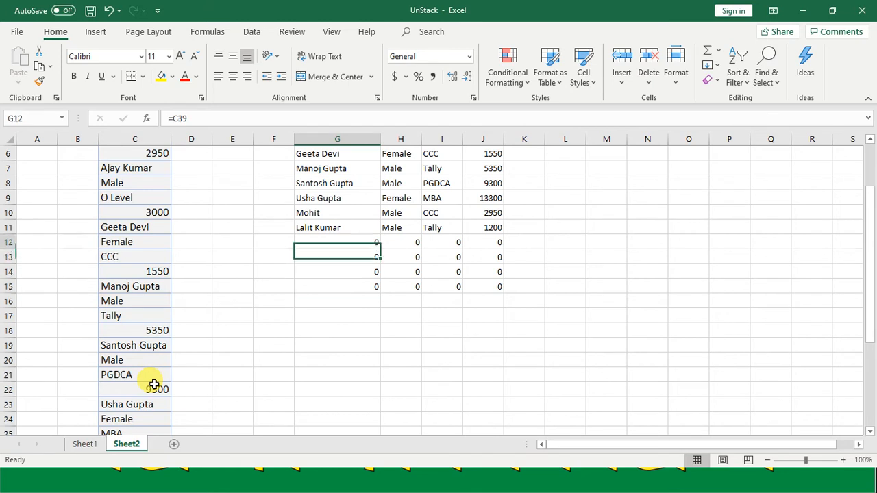
key("Down")
key("Down")
key("Down")
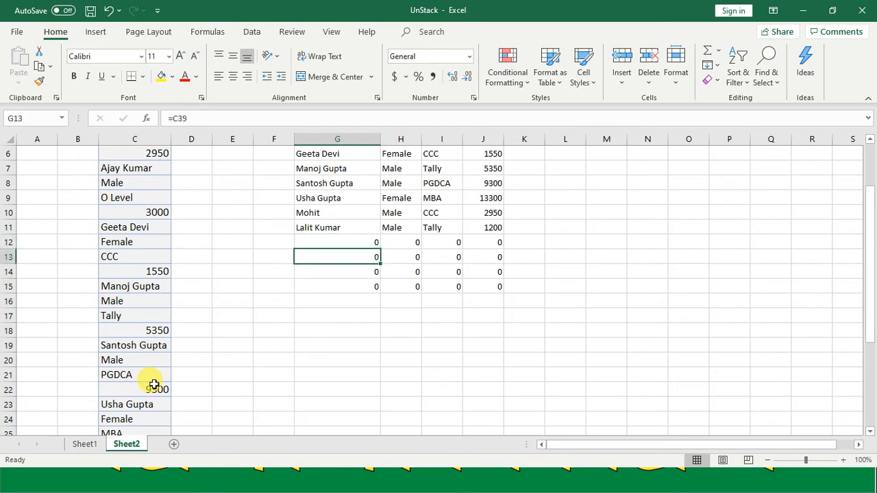
key("Right")
key("Right")
key("Right")
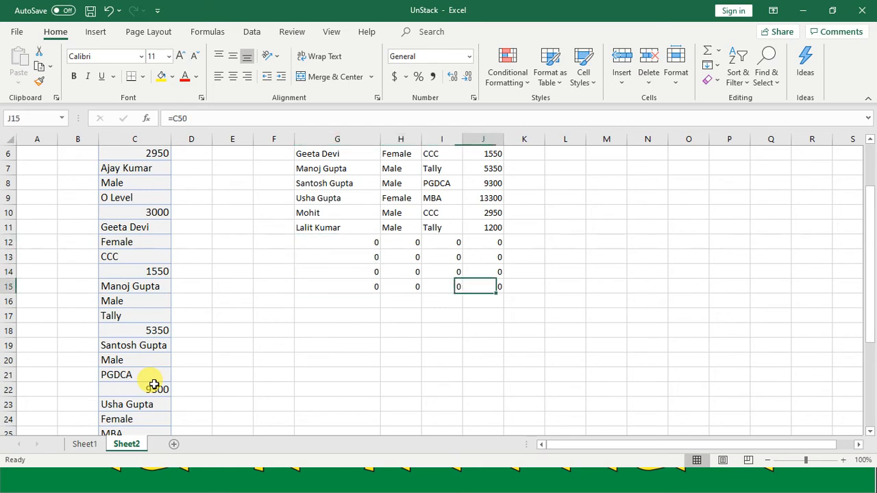
key("Left")
key("Left")
key("Left")
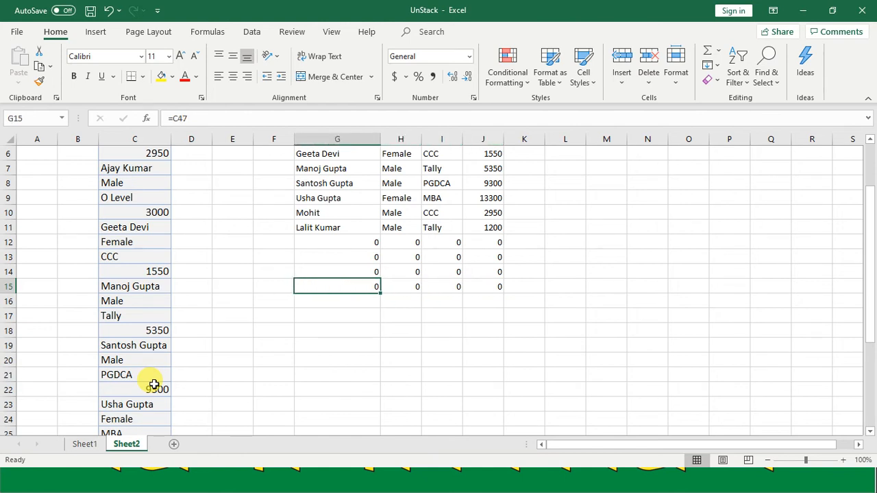
Inspect the empty source cells in column C below the last record, down to C47, which G15 references
key("Left")
key("Left")
key("Left")
key("Left")
key("Down")
left_click(154, 385)
key("Down")
key("Down")
key("Down")
key("Down")
key("Down")
key("Down")
key("Down")
key("Down")
key("Down")
key("Down")
key("Down")
key("Down")
key("Down")
key("Down")
key("Down")
key("Down")
key("Down")
key("Down")
key("Down")
key("Down")
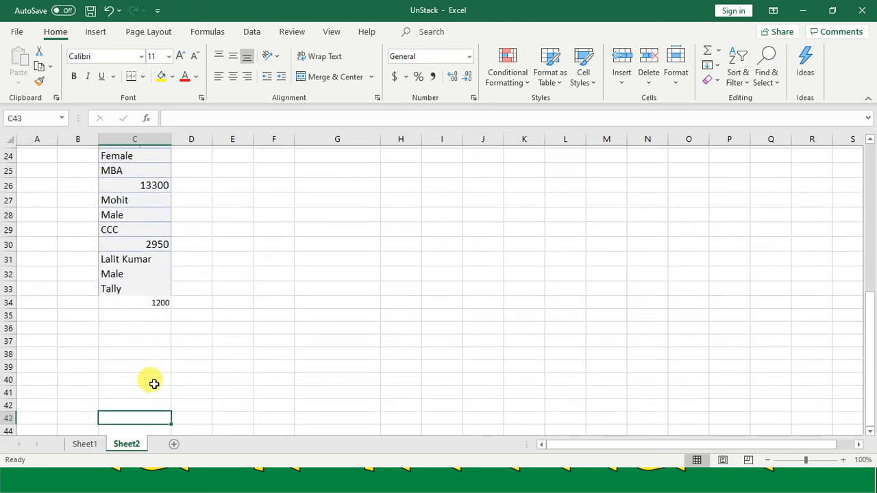
key("Down")
key("Down")
key("Down")
key("Down")
key("Up")
key("Up")
key("Up")
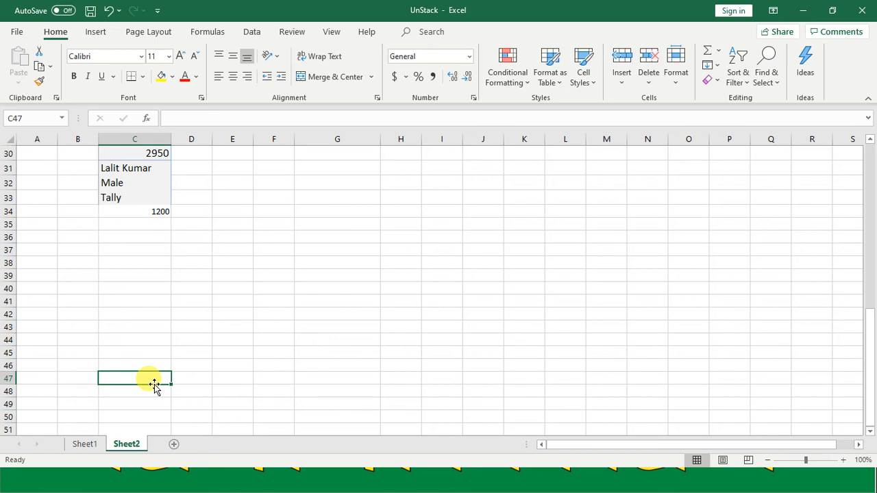
Look back over the stacked records in column C, from the empty cells below the data up to C1
key("Up")
key("Up")
key("Up")
key("Up")
key("Up")
key("Up")
key("Up")
key("Up")
key("Up")
key("Up")
key("Up")
key("Up")
key("Up")
key("Up")
key("Up")
key("Up")
key("Up")
key("Up")
key("Up")
key("Up")
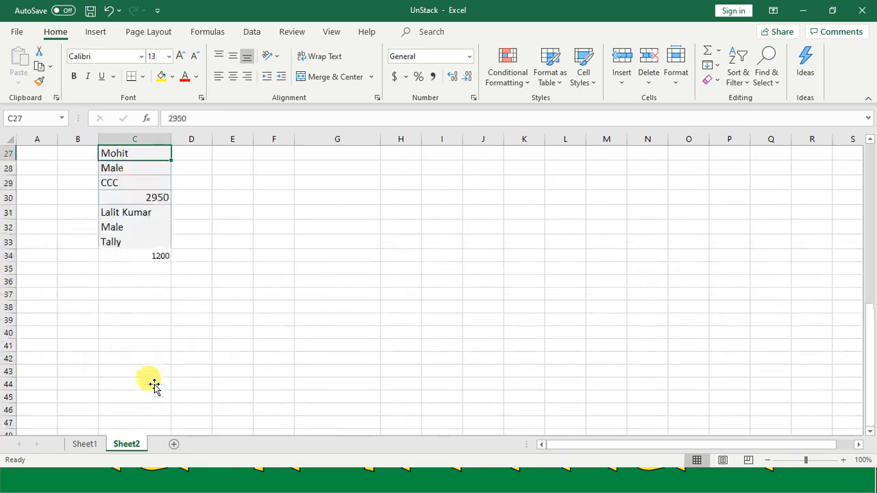
key("Up")
key("Up")
key("Up")
key("Up")
key("Up")
key("Up")
key("Up")
key("Up")
key("Up")
key("Up")
key("Up")
key("Up")
key("Up")
key("Up")
key("Up")
key("Up")
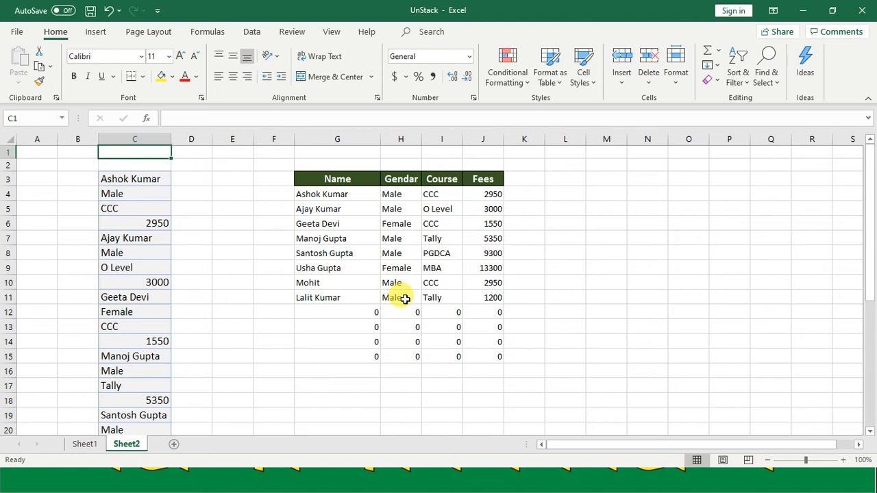
Clear the spare reference formulas from rows 12 to 15 of the unstacked table, G12:J15
left_click(358, 312)
left_click_drag(362, 312, 360, 314)
key("shift+Right")
key("shift+Right")
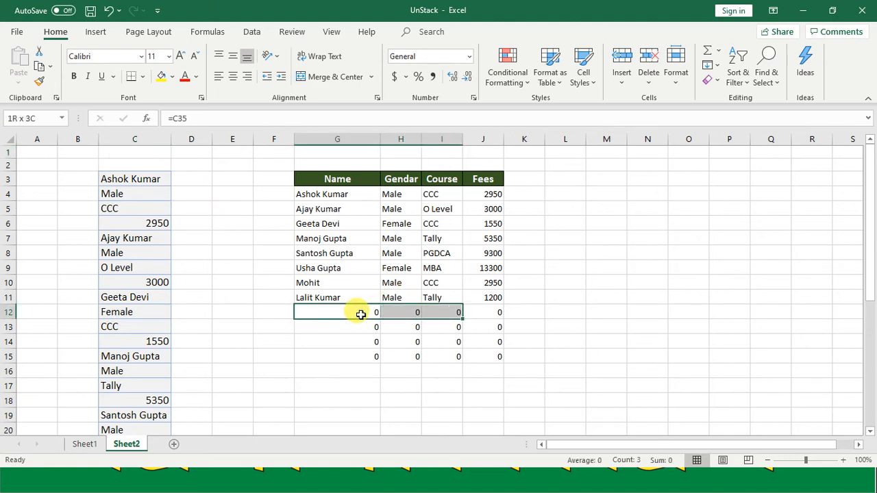
key("shift+Down")
key("shift+Down")
key("shift+Down")
key("Delete")
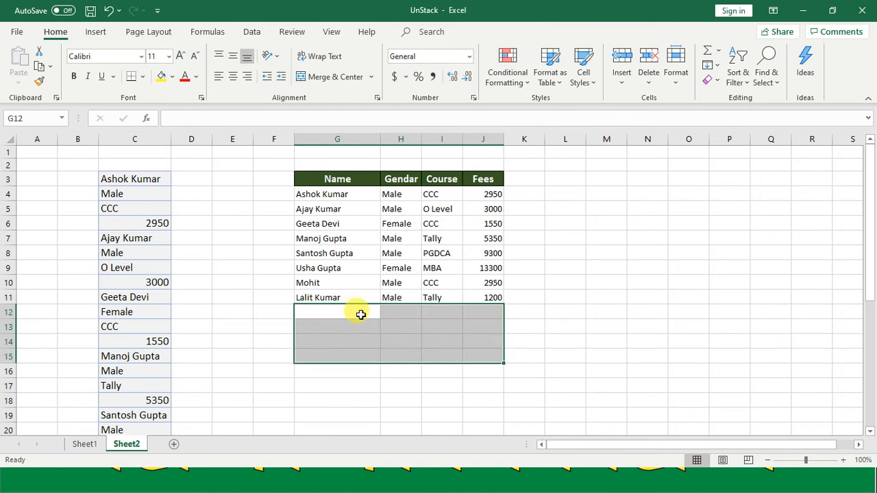
Clear the remaining unstacked records in G4:J11, keeping only the header row
key("Up")
key("Up")
key("Up")
key("Up")
key("Up")
key("Up")
key("Up")
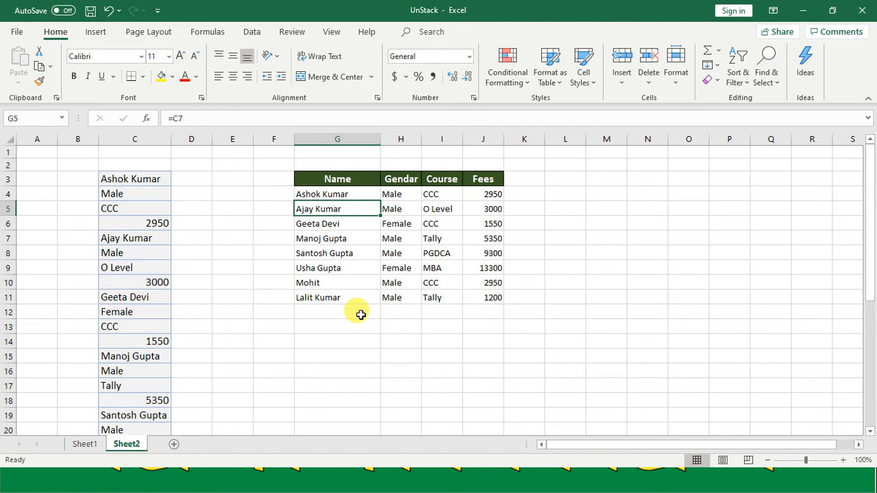
key("Up")
key("shift+Right")
key("shift+Right")
key("shift+Right")
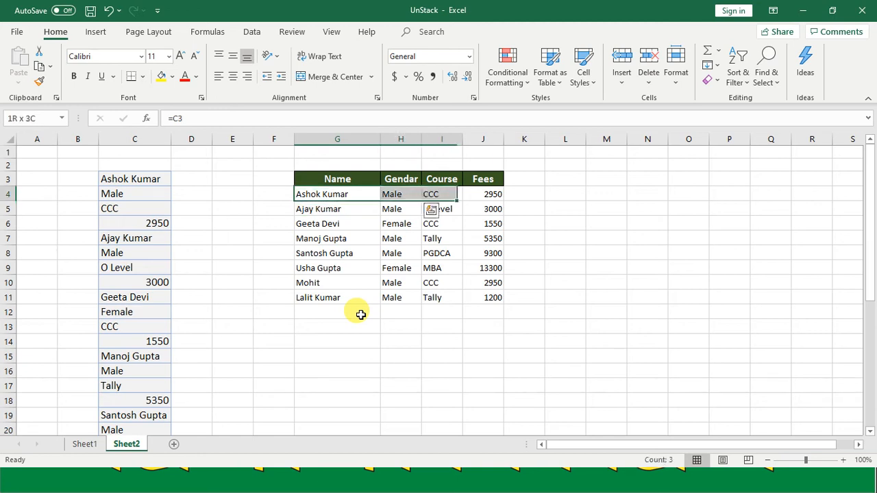
key("shift+Down")
key("shift+Down")
key("shift+Down")
key("shift+Down")
key("shift+Down")
key("shift+Down")
key("shift+Down")
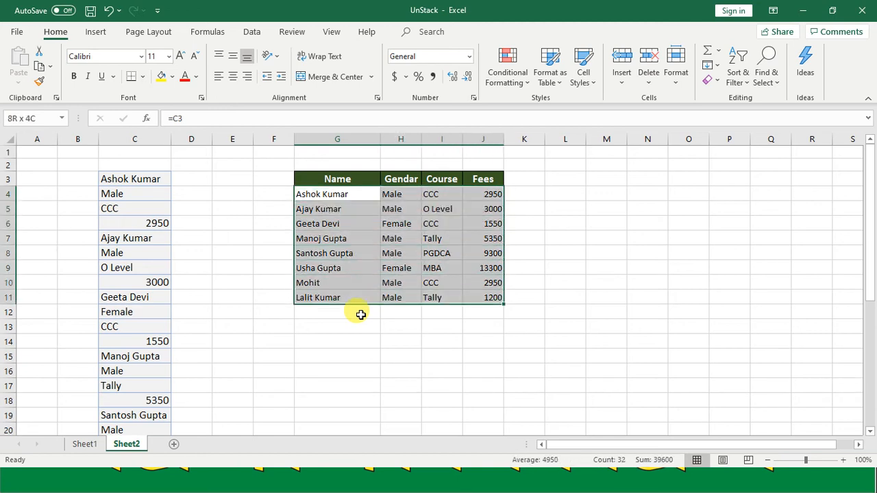
key("Delete")
key("Left")
key("Right")
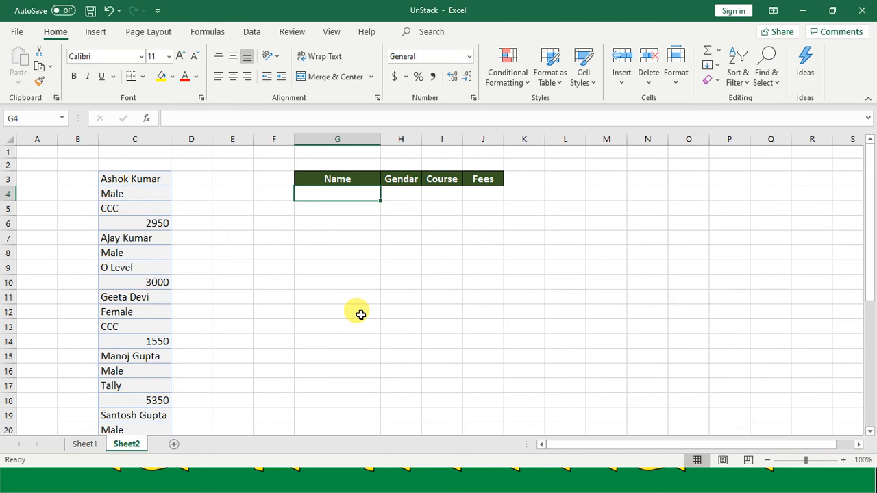
Set the font size of the empty table body G4:J11 to 14
type("=")
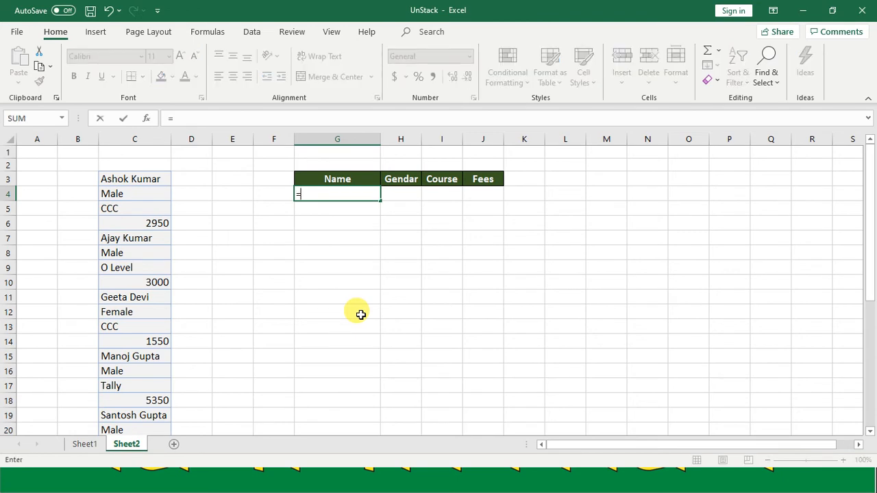
key("Escape")
key("shift+Right")
key("shift+Right")
key("shift+Right")
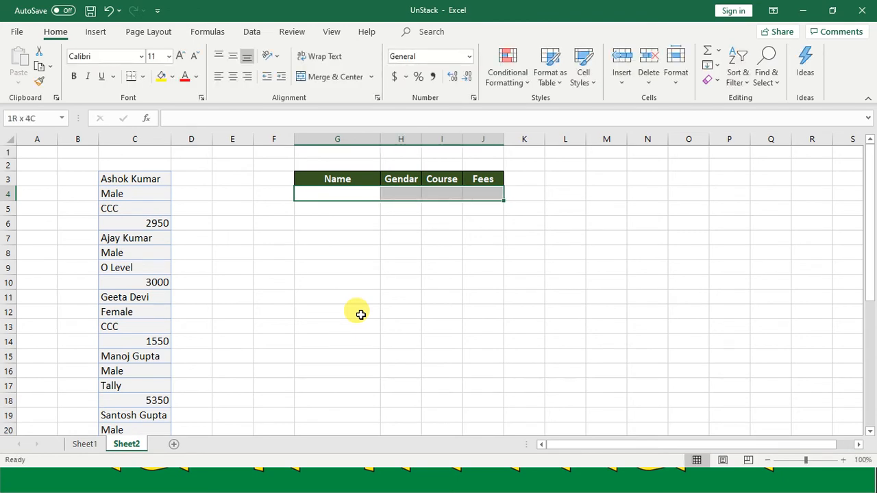
key("shift+Down")
key("shift+Down")
key("shift+Down")
key("shift+Down")
key("shift+Down")
key("shift+Down")
key("shift+Down")
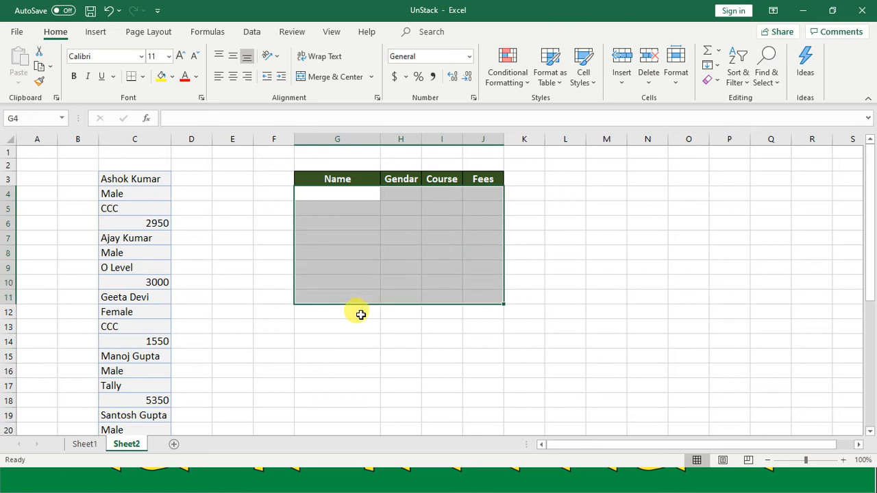
left_click(152, 57)
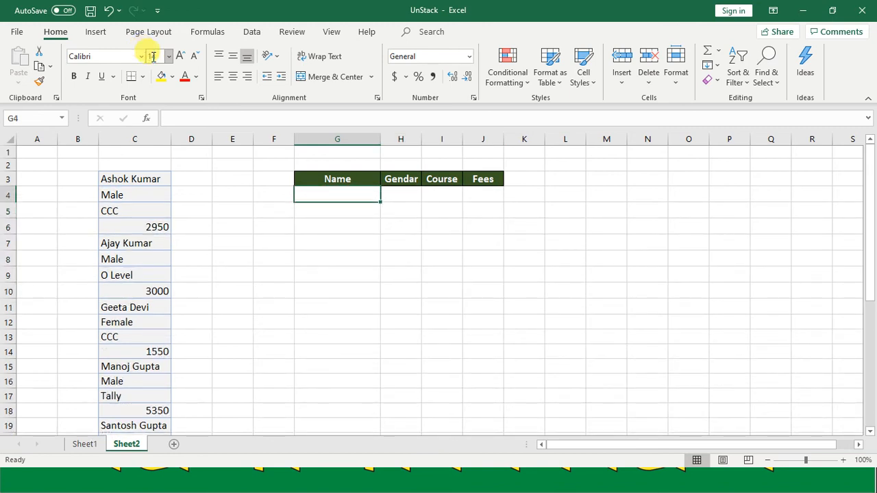
Enter =SEQUENCE(7,4,1,1) in G4 to generate a number grid of 7 rows by 4 columns
type("=")
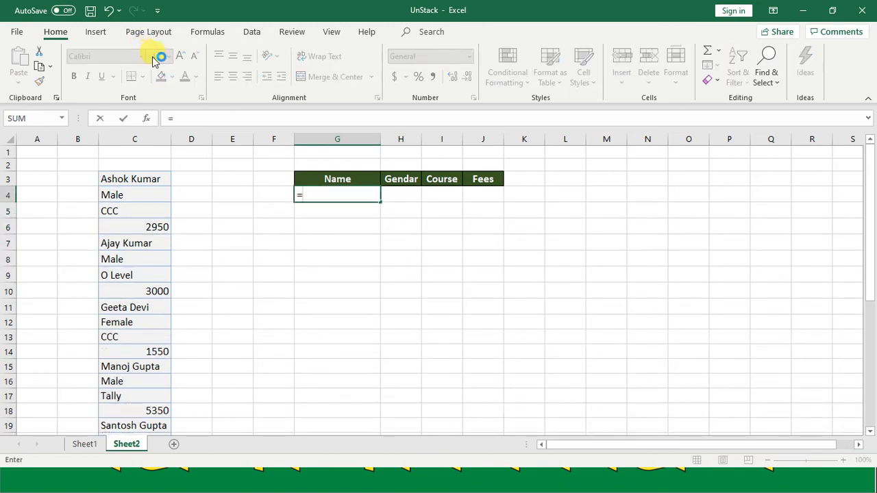
type("se")
key("BackSpace")
key("BackSpace")
type("SE")
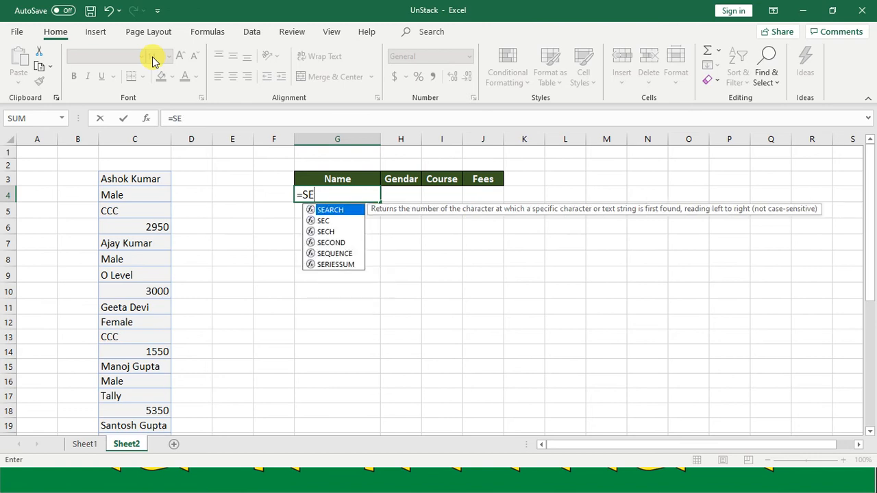
type("Q")
key("Tab")
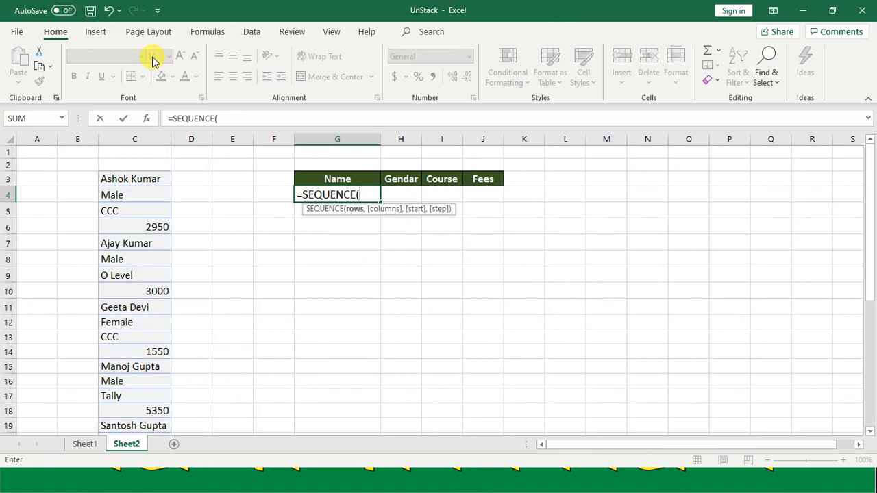
type("7,")
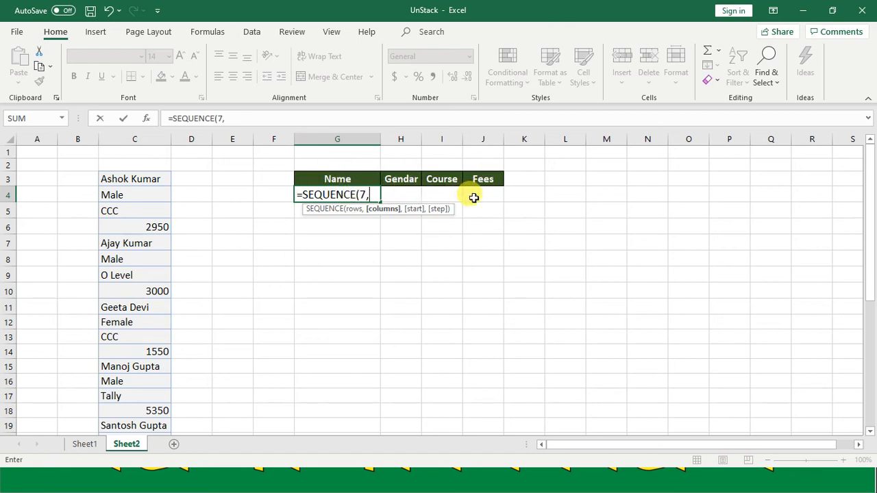
type("4")
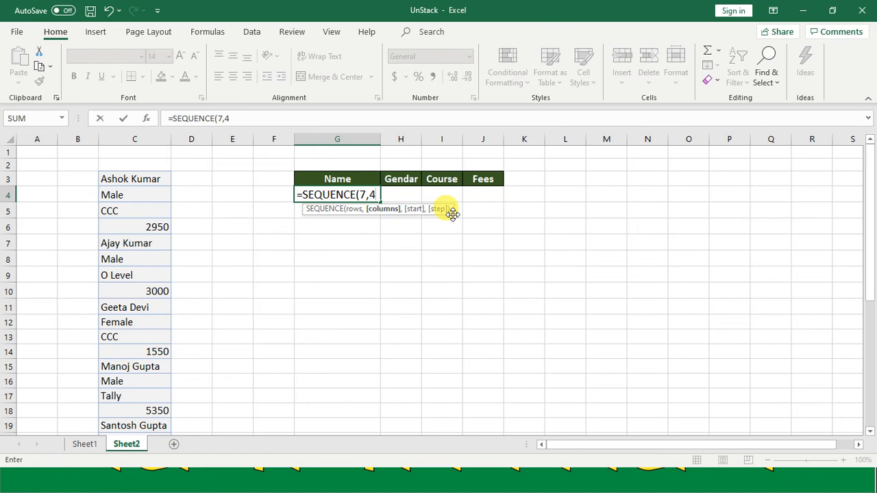
type(",1,1)")
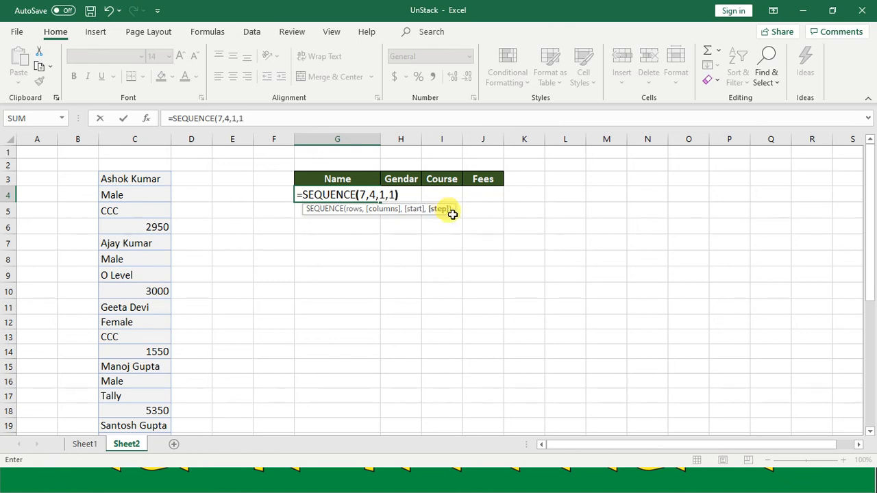
key("Return")
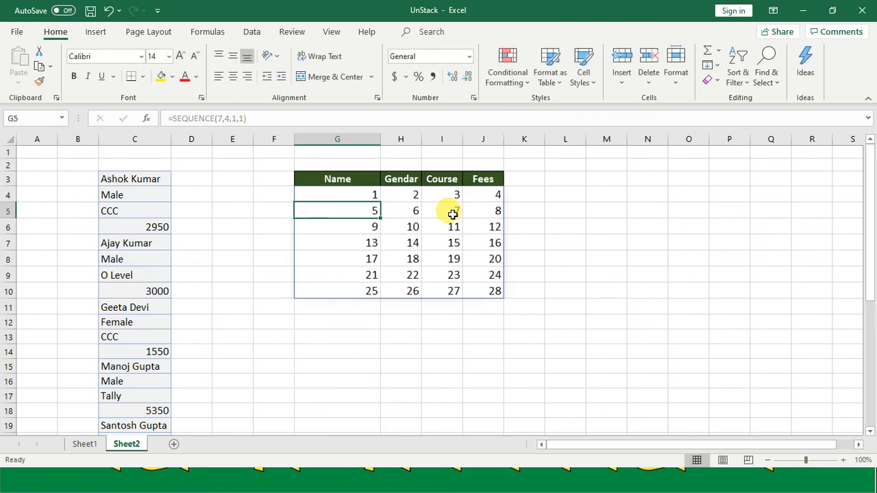
Check the spilled number grid under the headers and undo the SEQUENCE formula
key("Up")
key("Right")
key("Right")
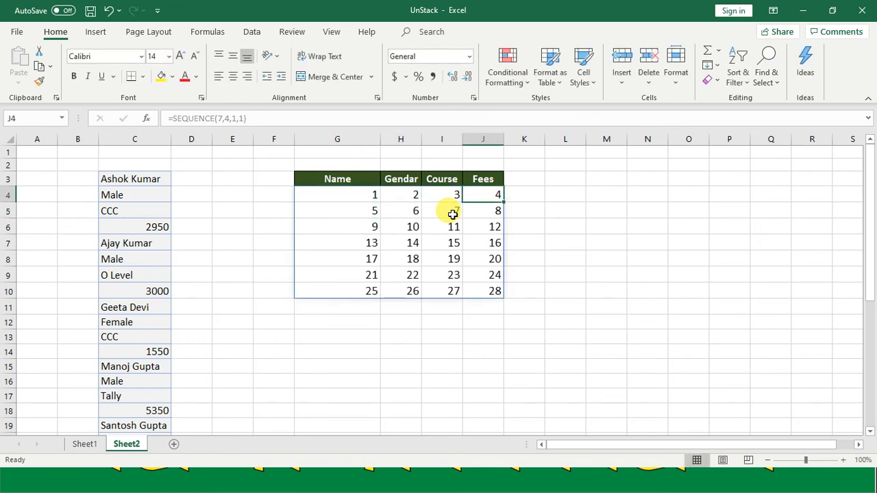
key("Down")
key("Down")
key("Left")
key("Left")
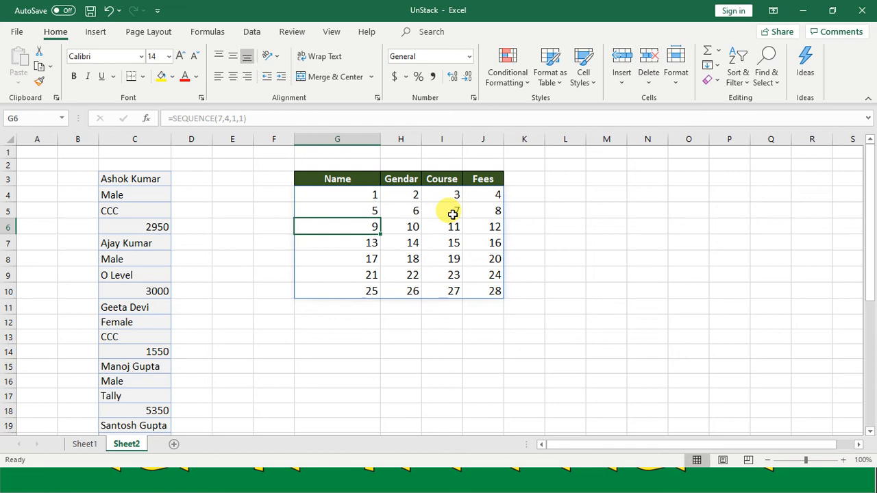
key("ctrl+z")
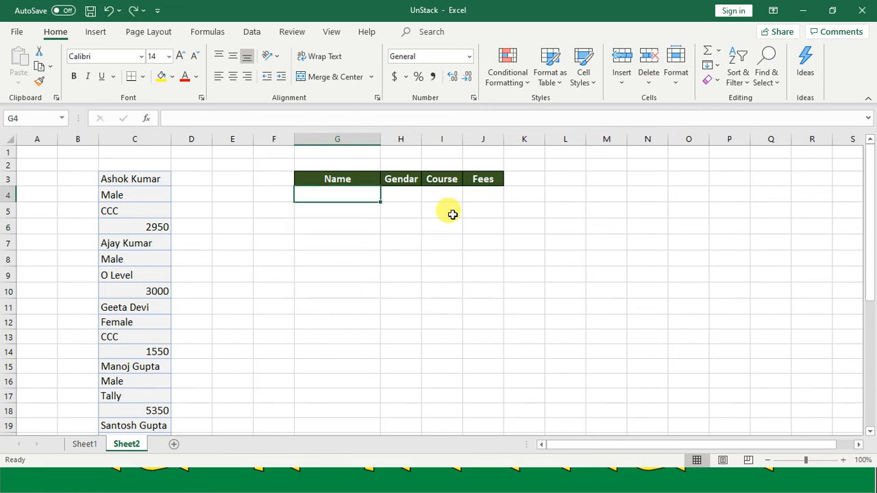
Convert the stacked records in C3:C34 into a table, without treating the first row as headers
key("Left")
key("Left")
key("Left")
key("Left")
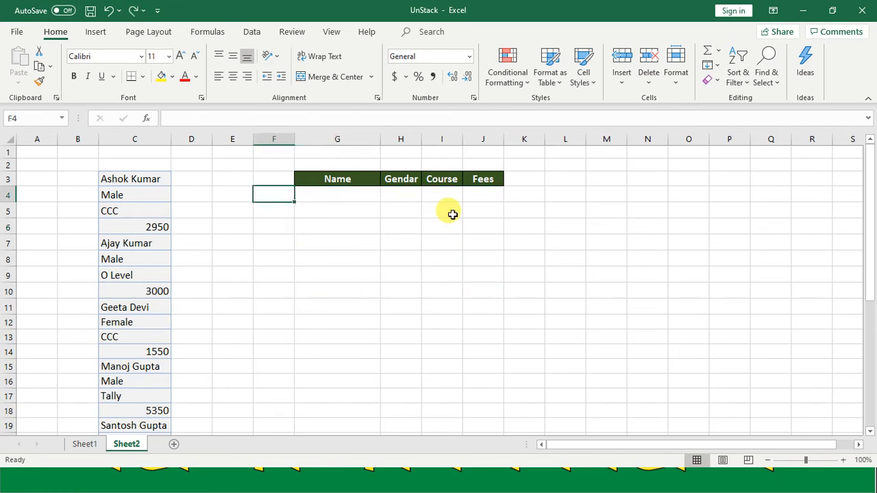
key("Up")
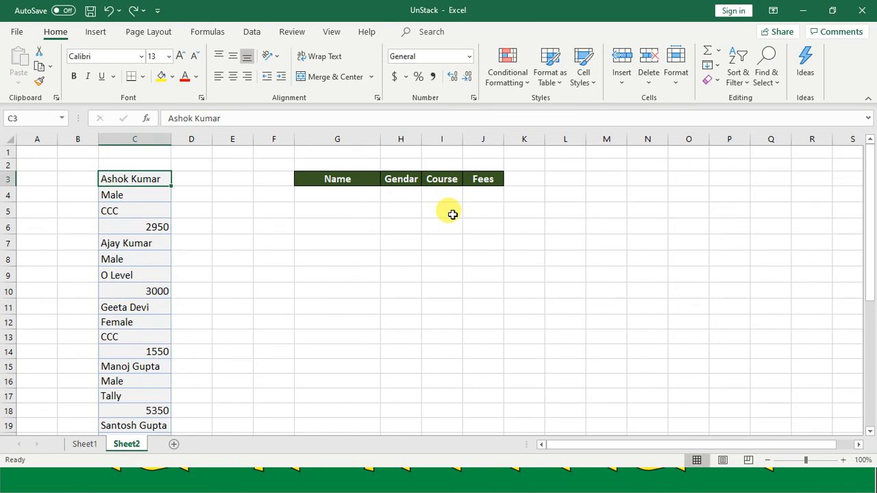
key("shift+Down")
key("shift+Down")
key("shift+Down")
key("shift+Down")
key("shift+Down")
key("shift+Down")
key("shift+Down")
key("shift+Down")
key("shift+Down")
key("shift+Down")
key("shift+Down")
key("shift+Down")
key("shift+Down")
key("shift+Down")
key("shift+Down")
key("shift+Down")
key("shift+Down")
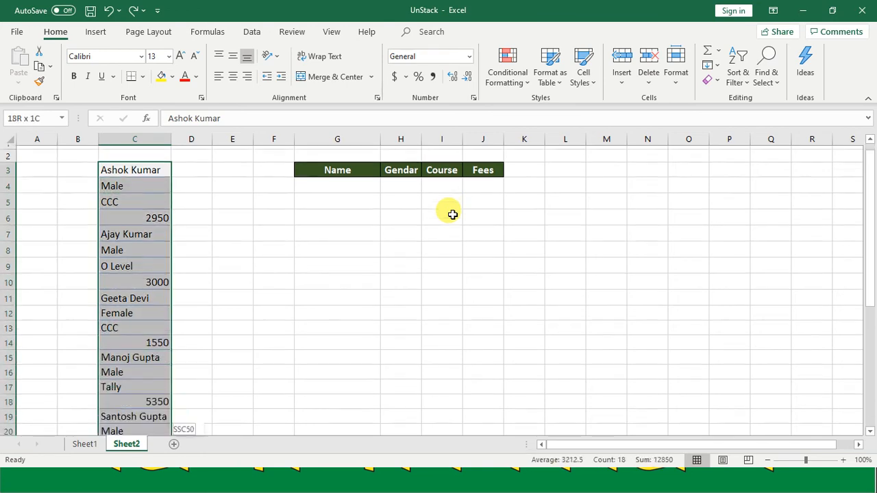
key("shift+Down")
key("shift+Down")
key("shift+Down")
key("shift+Down")
key("shift+Down")
key("shift+Down")
key("shift+Down")
key("shift+Down")
key("shift+Down")
key("shift+Down")
key("shift+Down")
key("shift+Down")
key("shift+Down")
key("shift+Down")
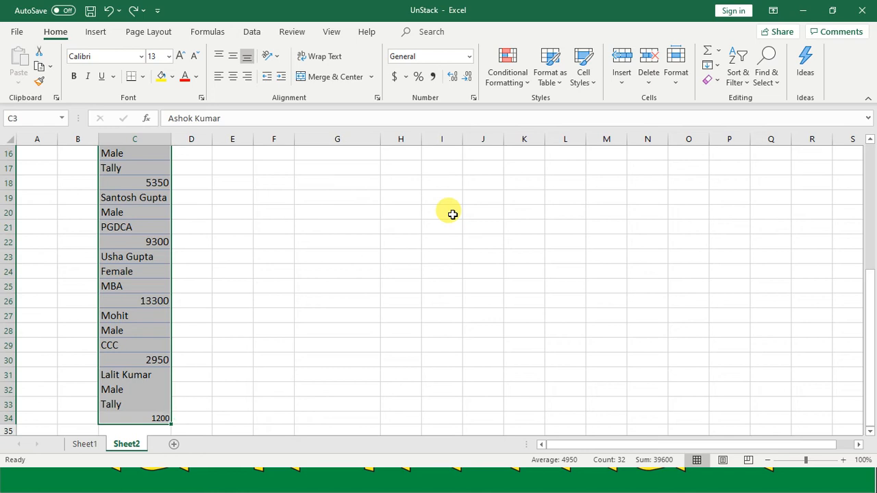
key("ctrl+t")
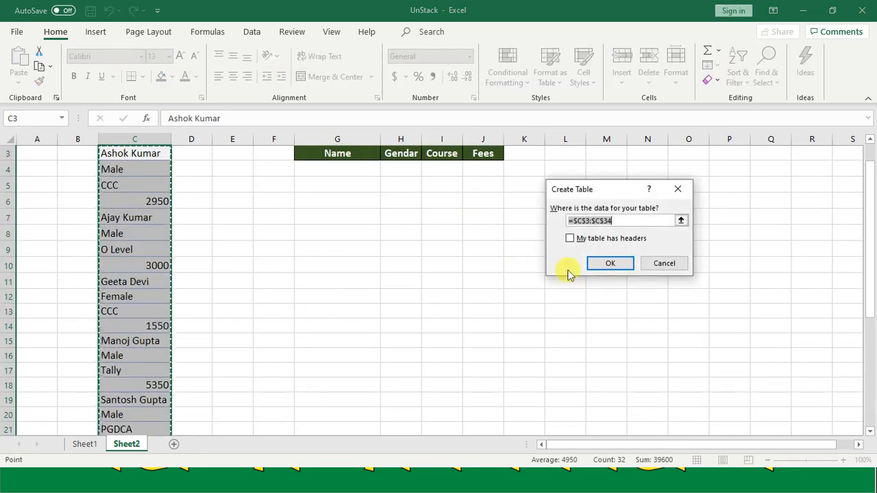
left_click(610, 267)
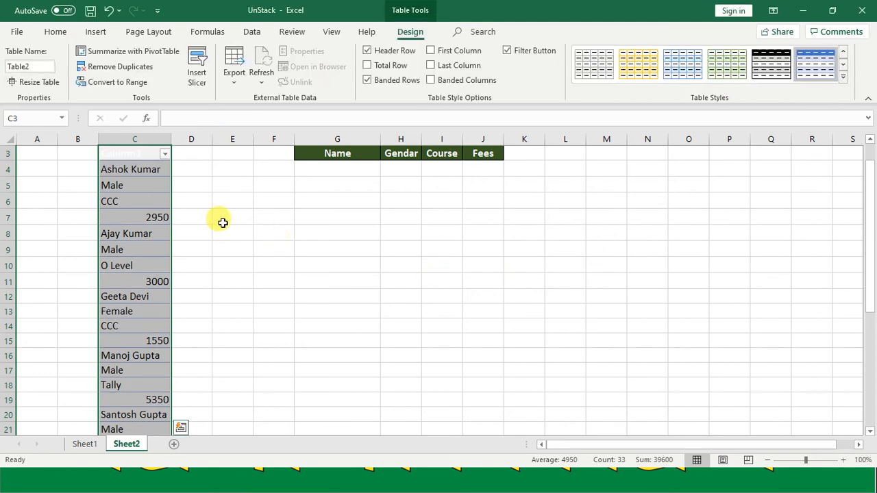
left_click(56, 32)
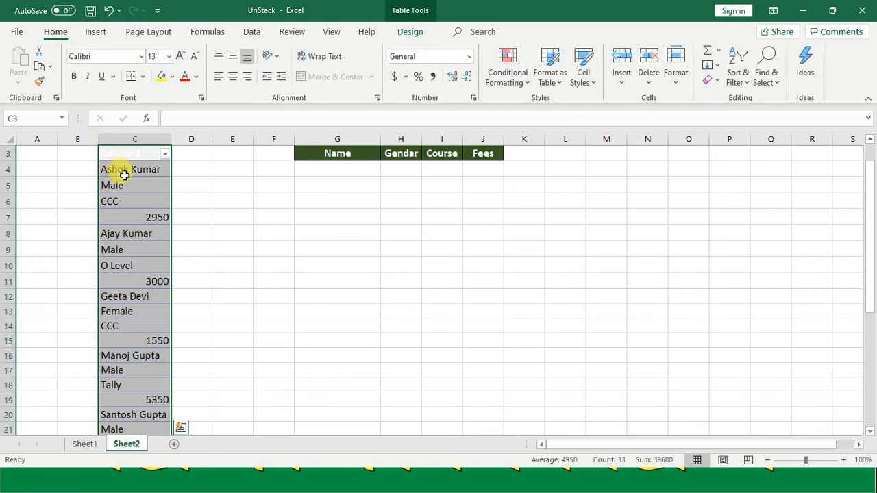
Check the new table's header and its first and last records in column C
left_click(124, 176)
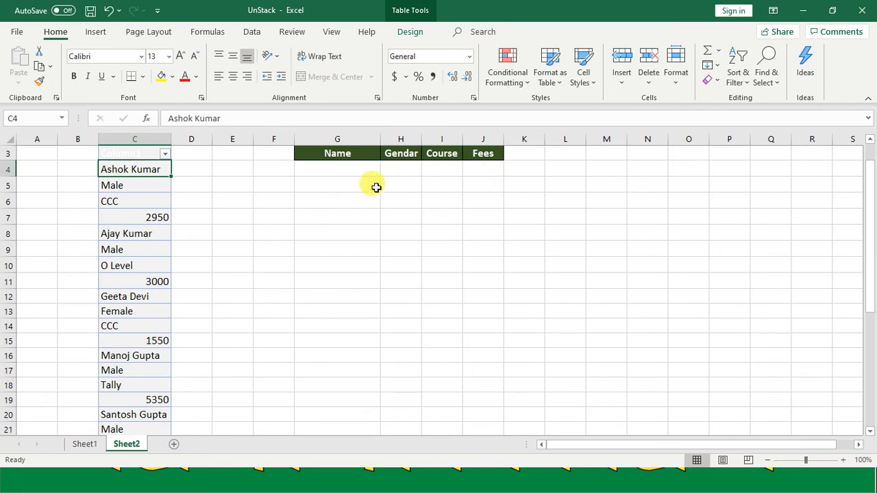
key("Up")
key("Up")
key("Up")
key("Down")
key("Down")
key("Down")
key("Right")
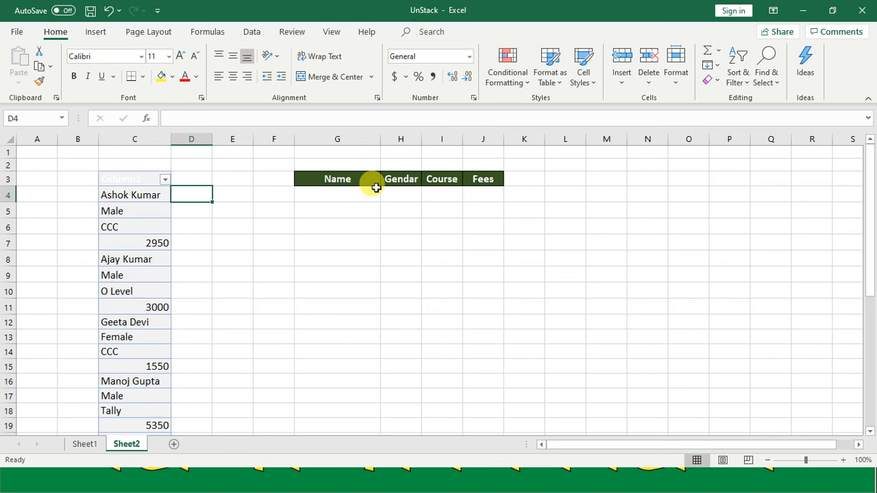
key("Left")
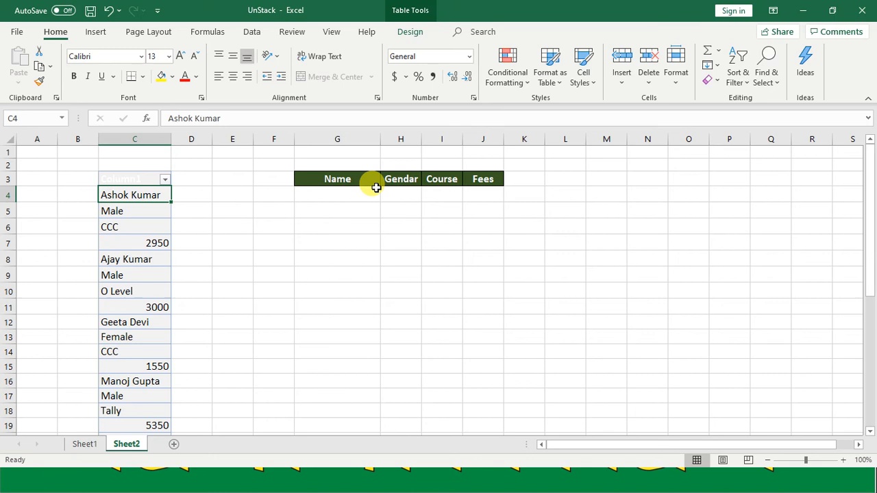
key("ctrl+Down")
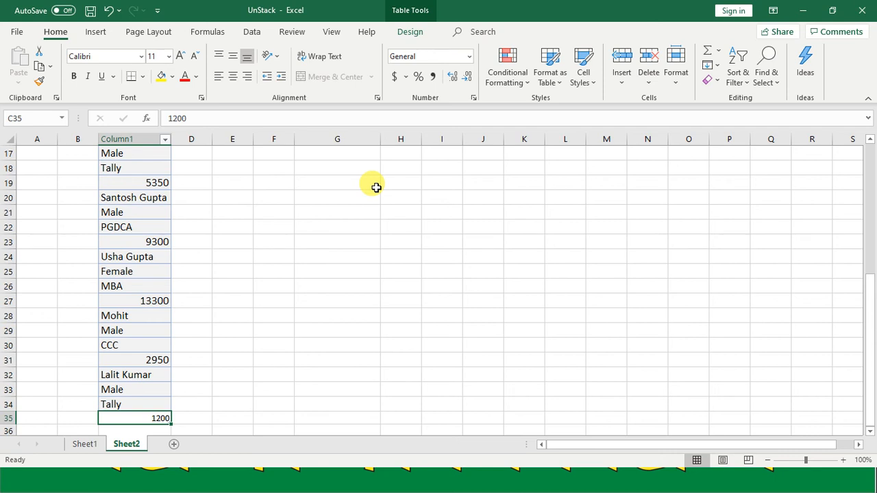
Replace the last fee in C35 with a period and go to cell G4 under the Name header
key("BackSpace")
key("ctrl+Home")
key("Right")
key("Right")
key("Right")
key("Down")
key("Right")
key("Right")
key("Down")
key("Right")
key("Down")
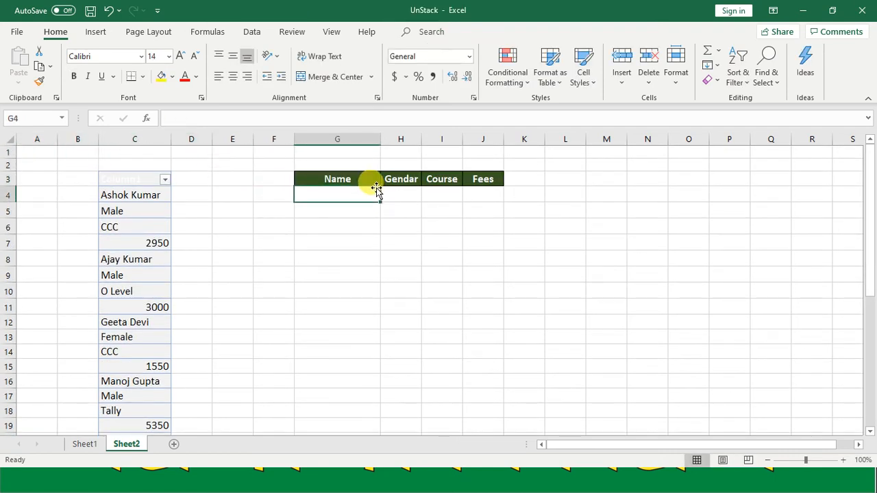
type("INDEX")
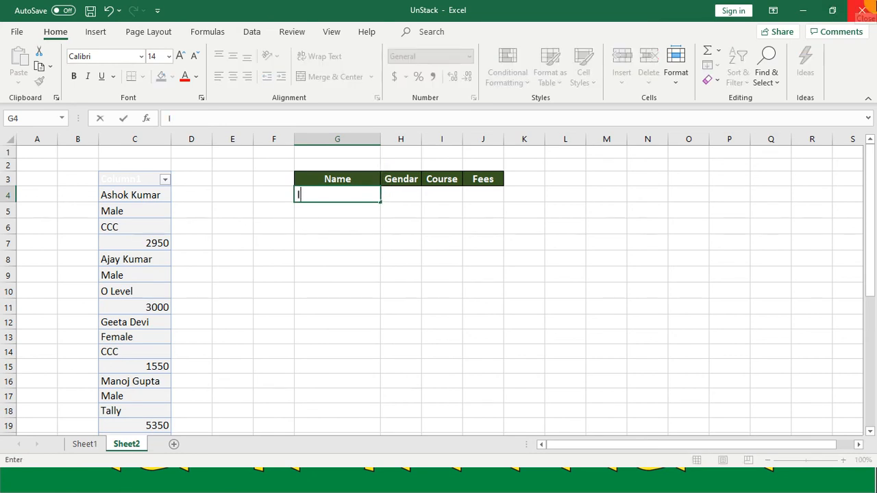
key("BackSpace")
key("BackSpace")
key("BackSpace")
key("BackSpace")
key("BackSpace")
Begin an INDEX formula in G4 containing SEQUENCE, with COUNTA(C4:C35)/4 as its rows argument
type("=INDEX(")
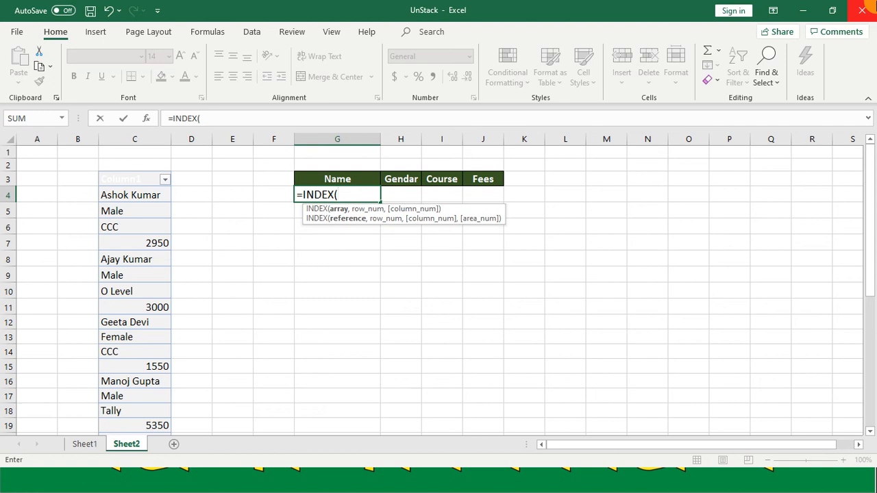
type("SE")
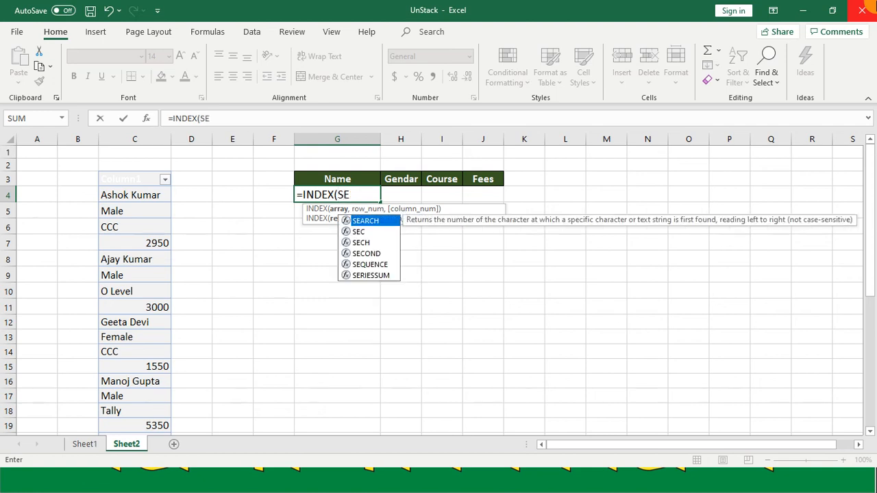
type("Q")
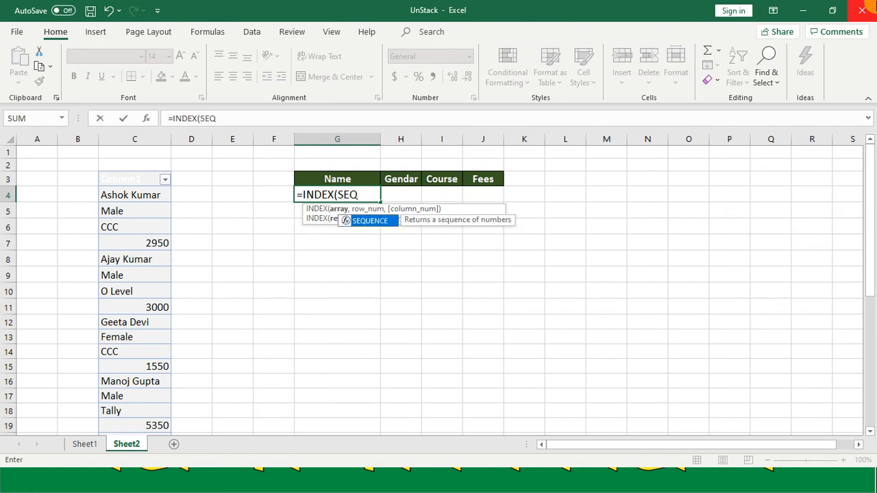
key("Tab")
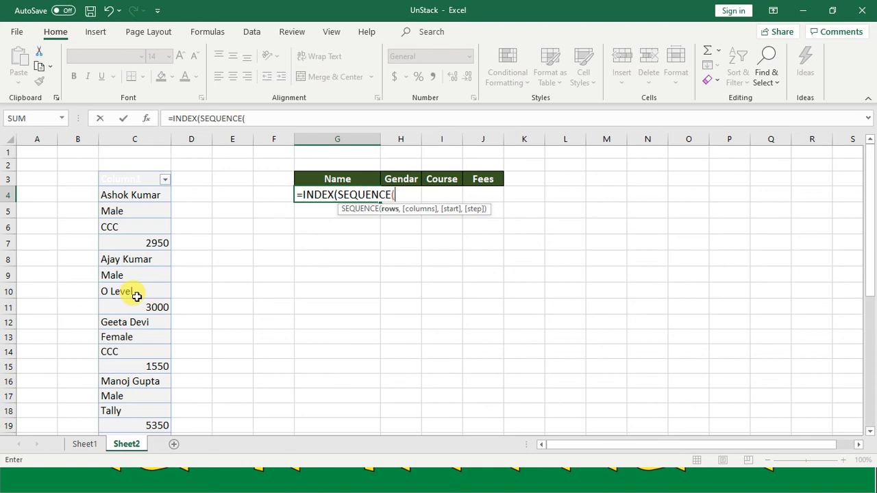
type("COU")
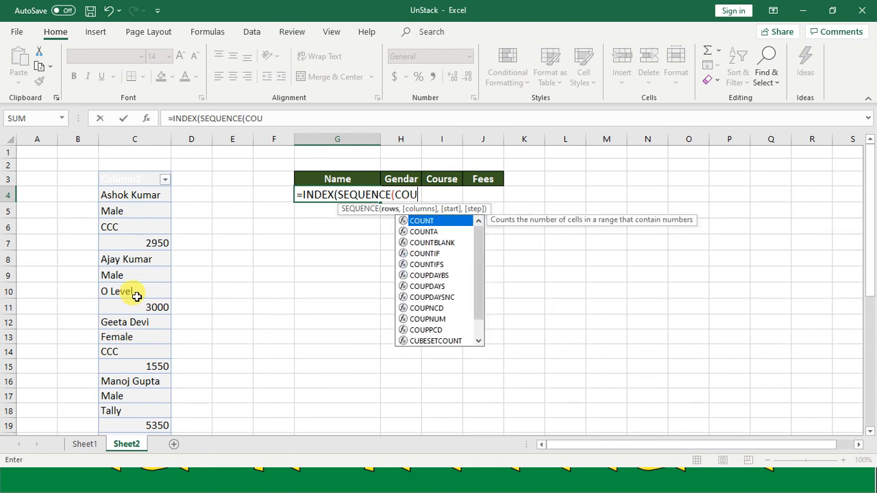
type("NTA")
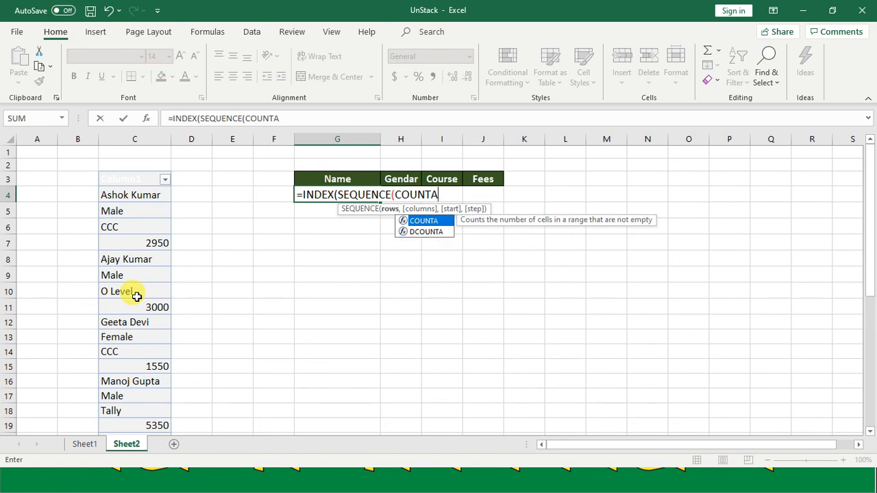
type("(")
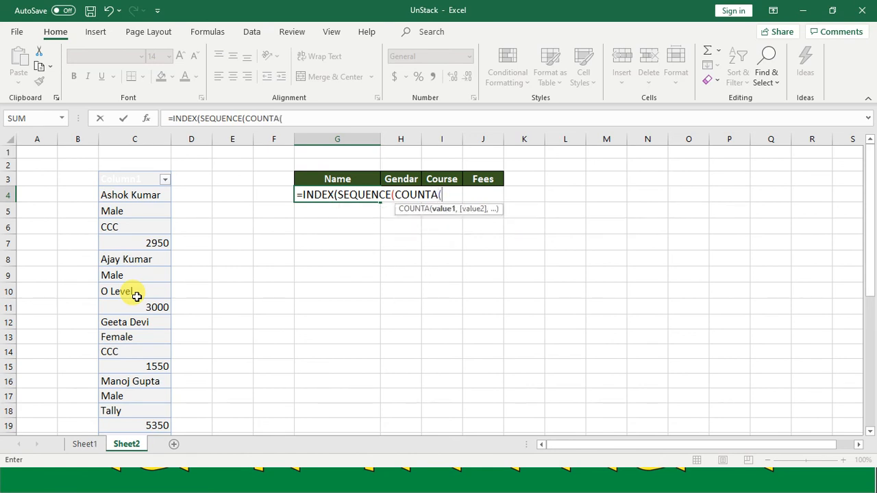
type("C4:C3")
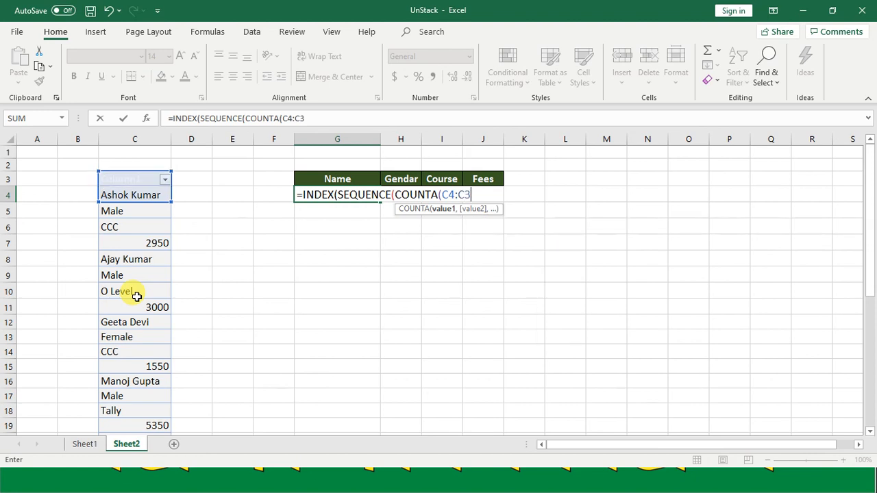
type("5")
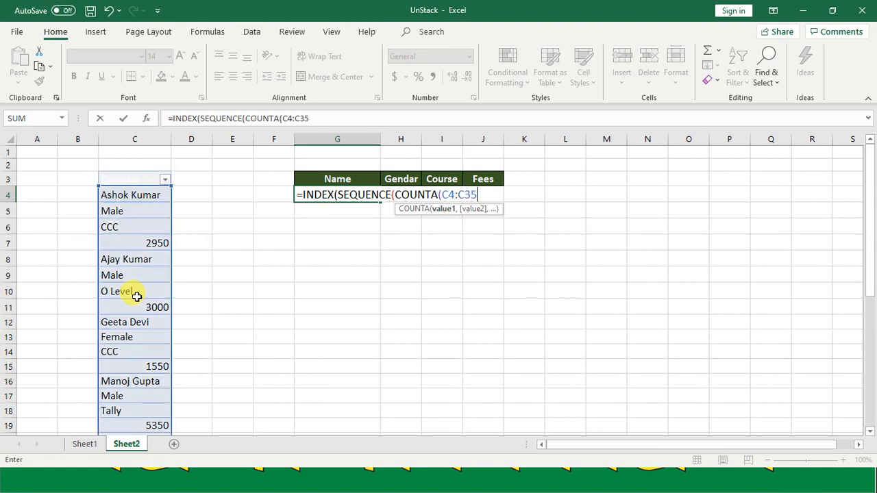
type(")")
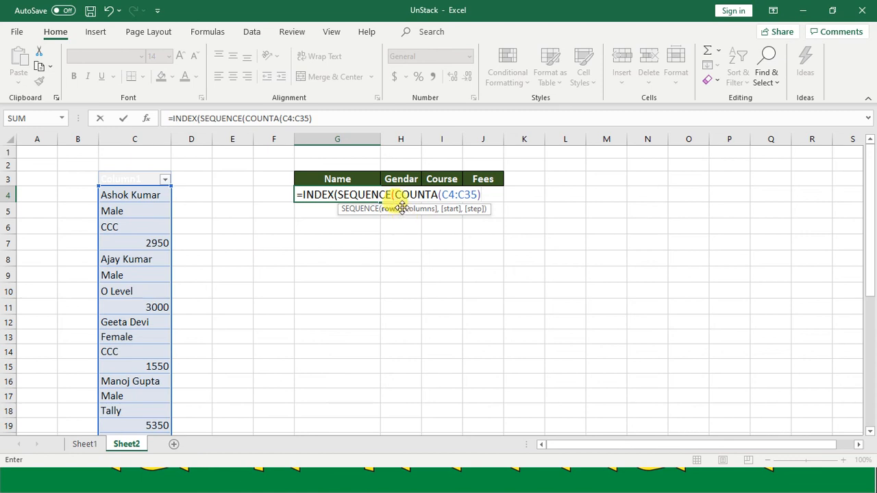
type("/4")
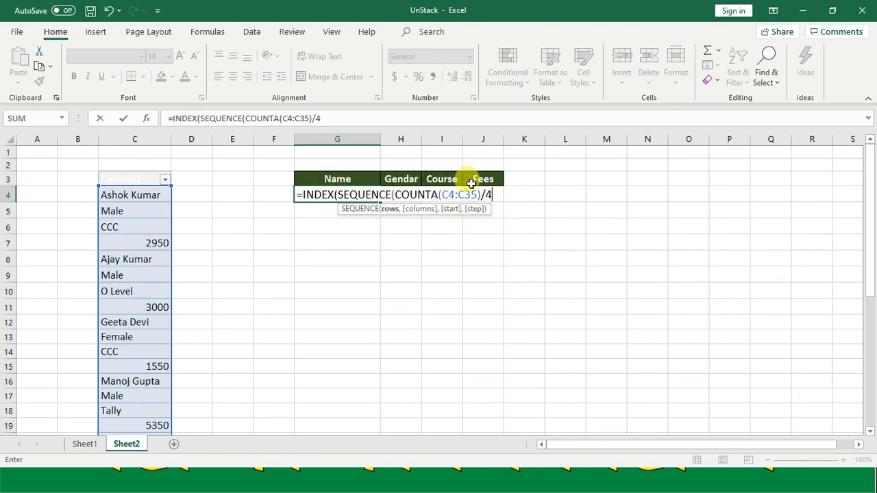
Complete SEQUENCE with 4 columns, start 1 and step 1, close both functions and try to enter the formula
type(",")
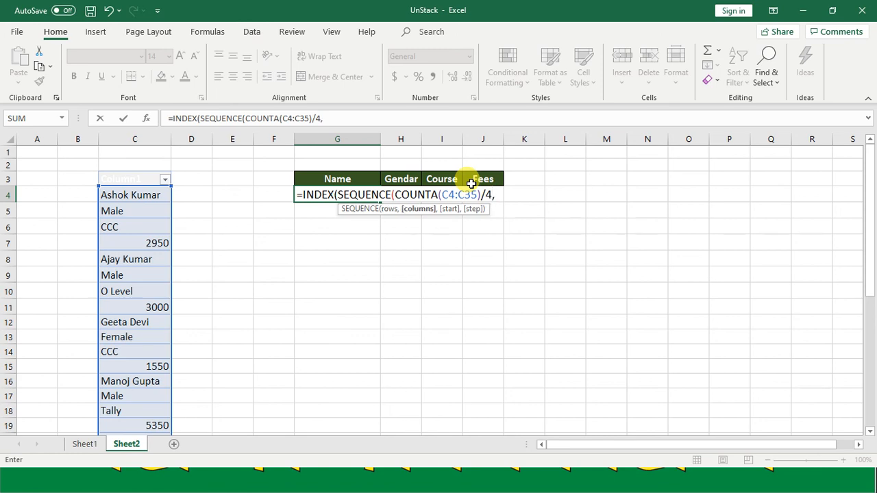
type("4,")
type("1")
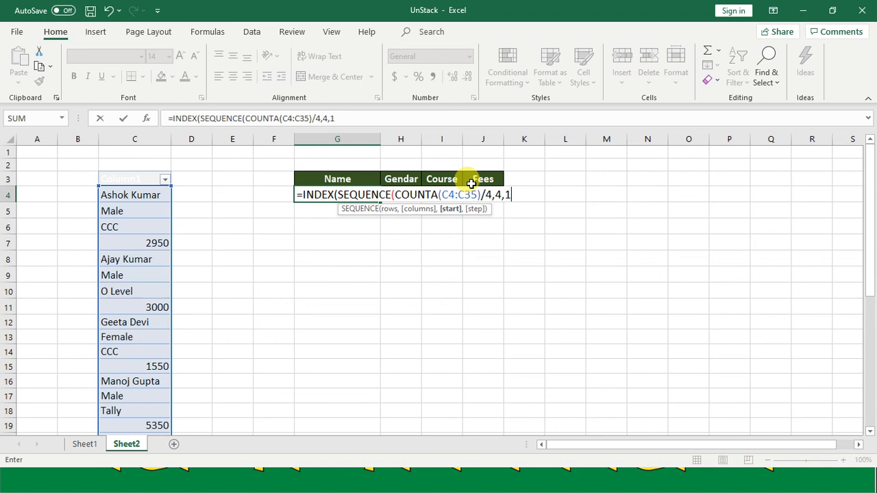
type(",1))")
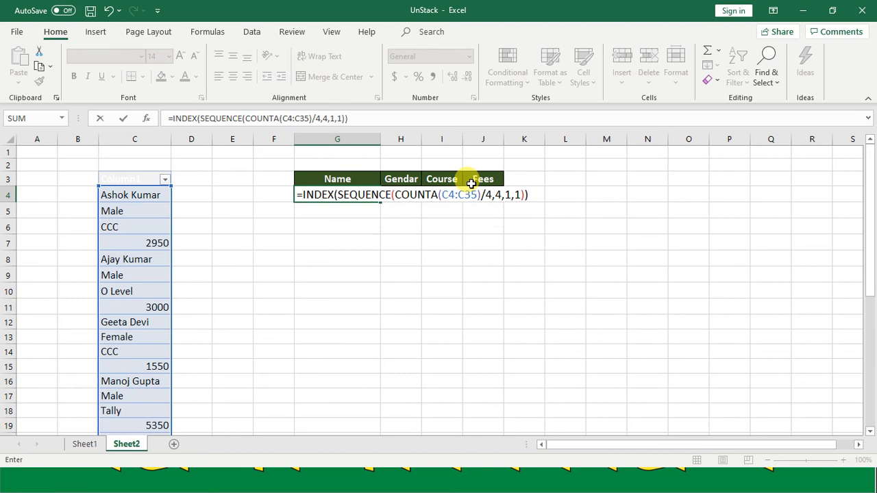
key("Return")
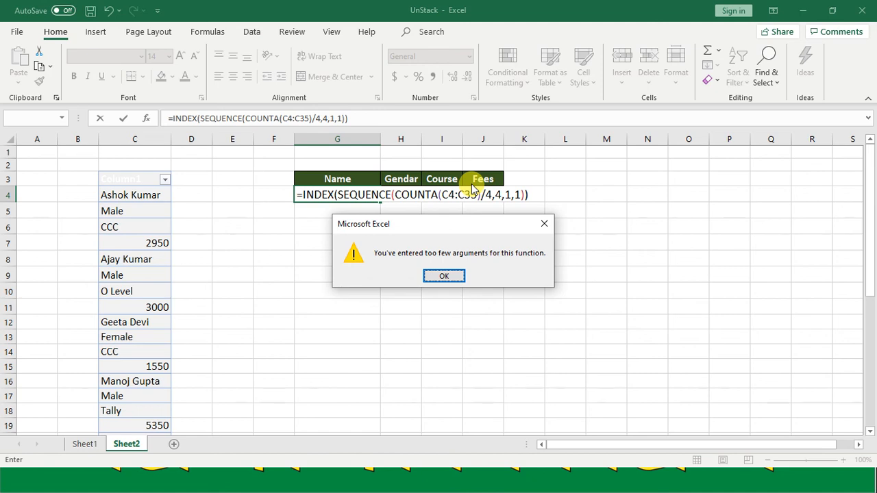
key("Return")
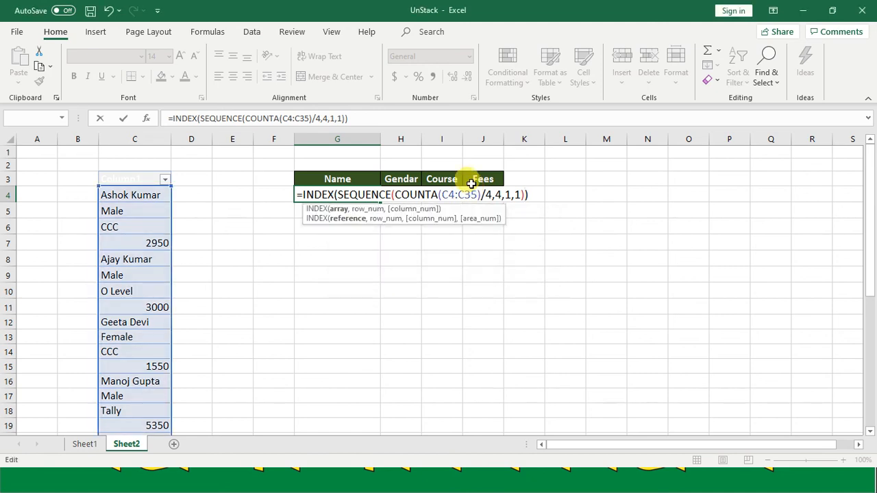
key("alt+Tab")
key("alt+Tab")
key("alt+Tab")
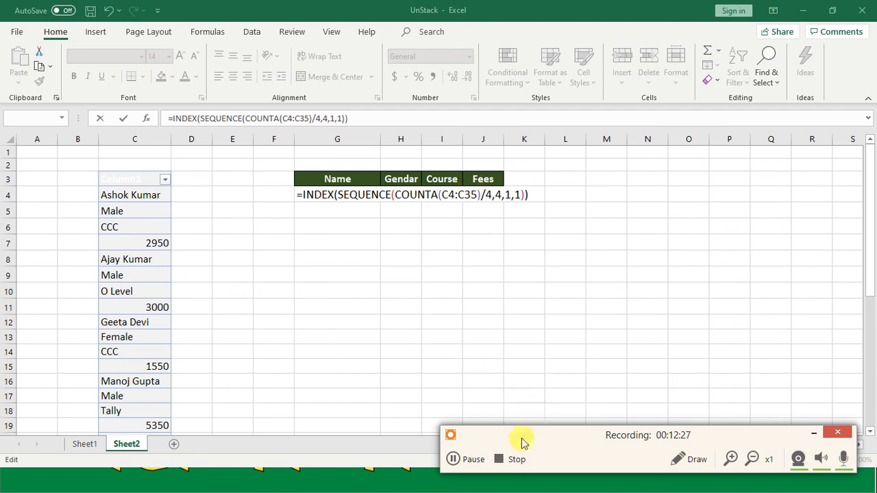
left_click(470, 461)
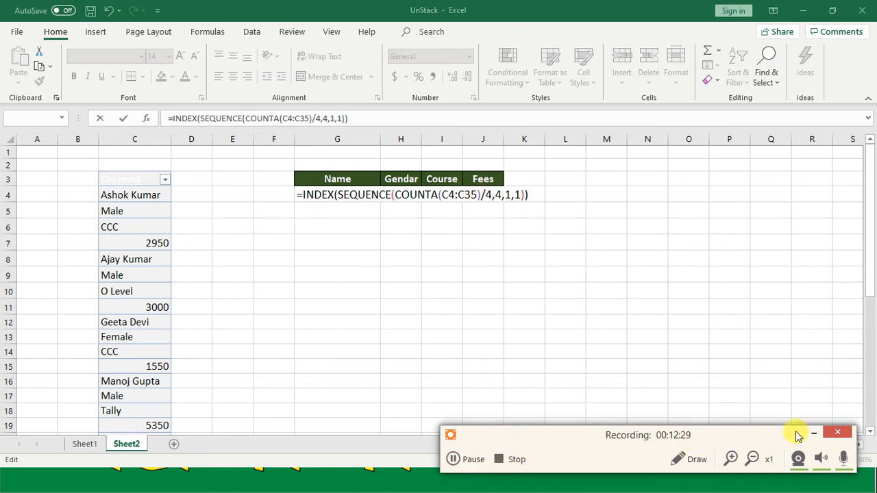
left_click(815, 432)
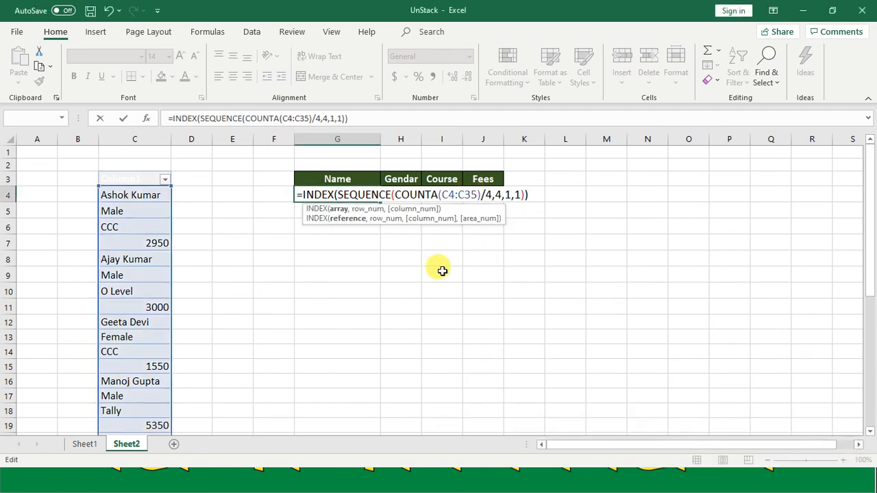
Insert C4:C35 as the INDEX array before SEQUENCE and enter =INDEX(C4:C35,SEQUENCE(COUNTA(C4:C35)/4,4,1,1)) in G4
key("Left")
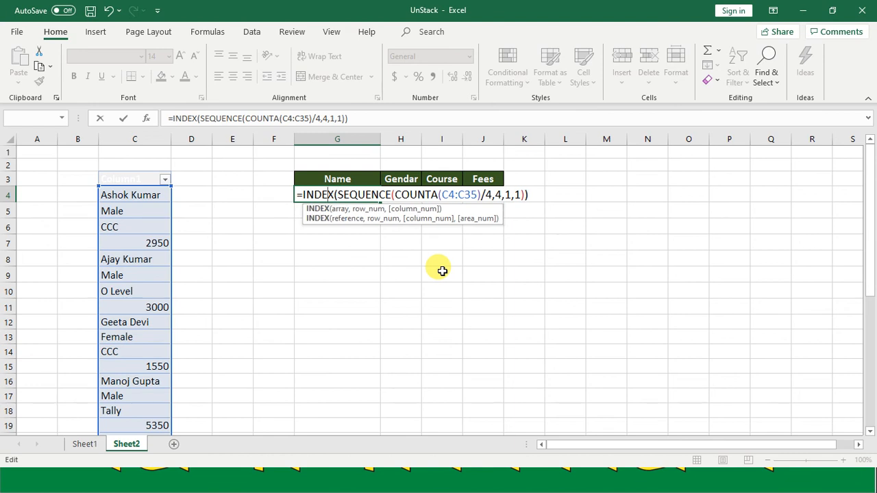
key("Right")
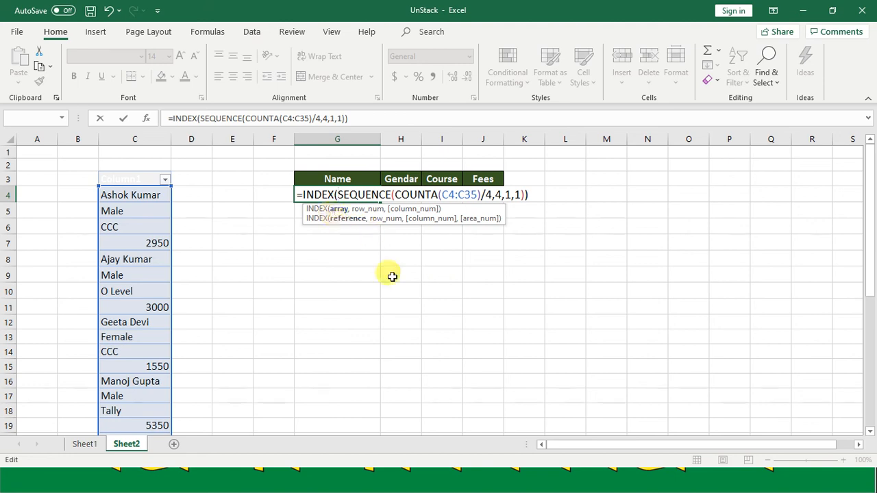
type("C4")
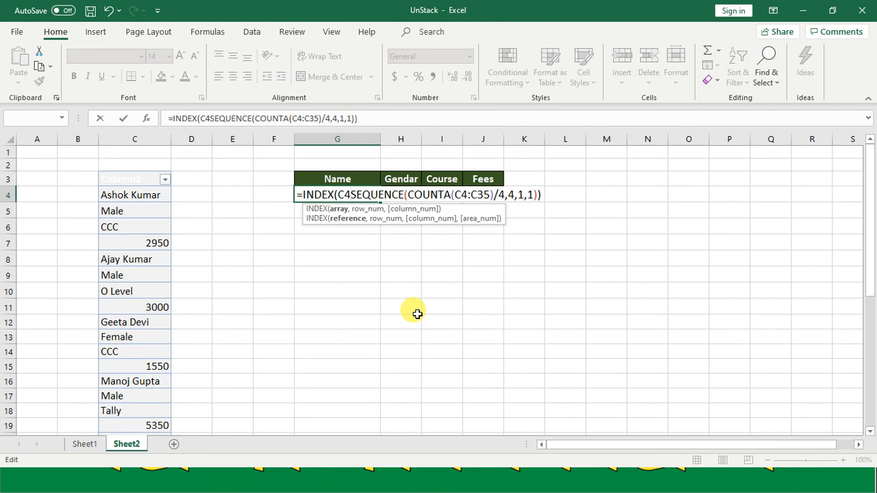
type(":C35")
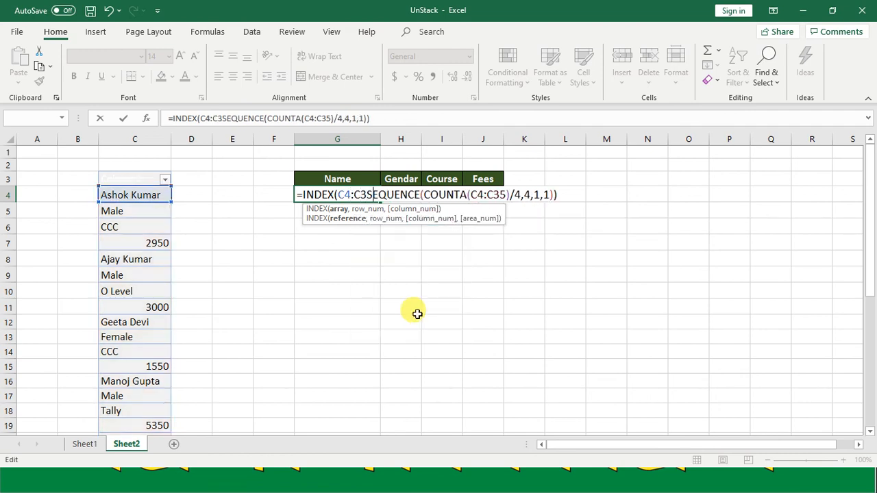
type(",")
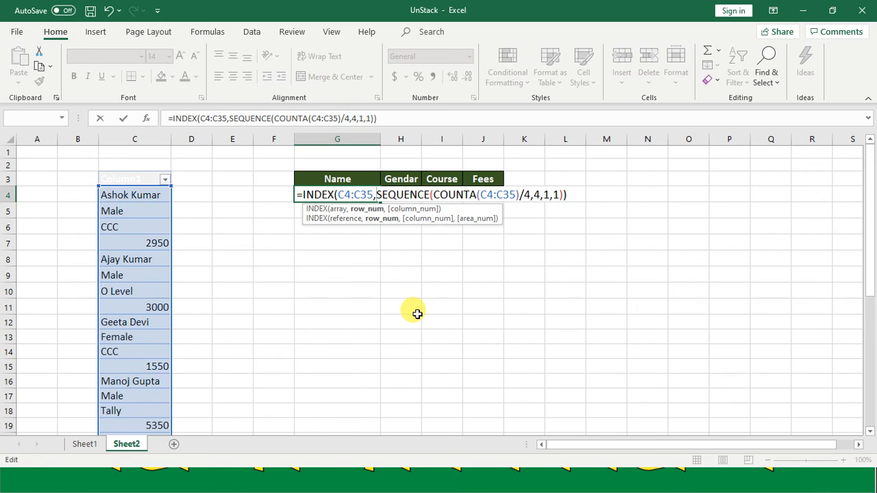
key("Right")
key("Right")
key("Right")
key("Right")
key("Right")
key("Right")
key("Right")
key("Right")
key("Right")
key("Right")
key("Right")
key("Right")
key("Right")
key("Right")
key("Right")
key("Right")
key("Right")
key("Right")
key("Right")
key("Right")
key("Right")
key("Right")
key("Right")
key("Right")
key("Right")
key("Right")
key("Right")
key("Right")
key("Right")
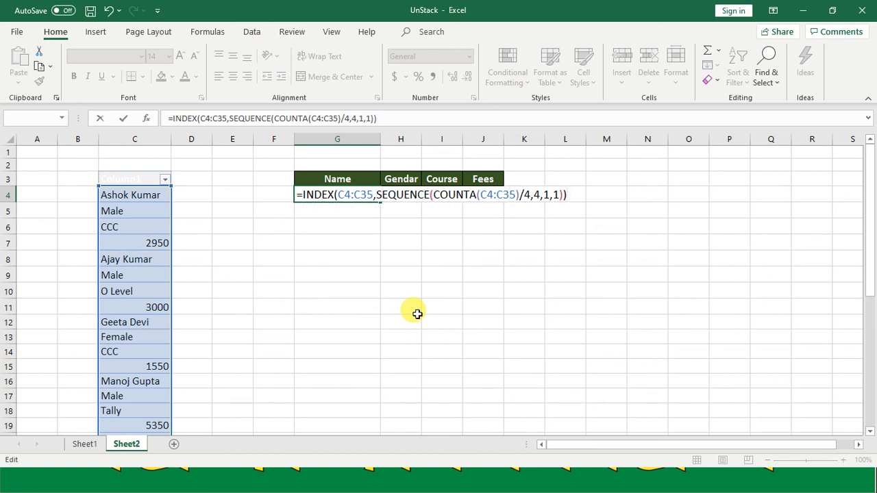
key("Return")
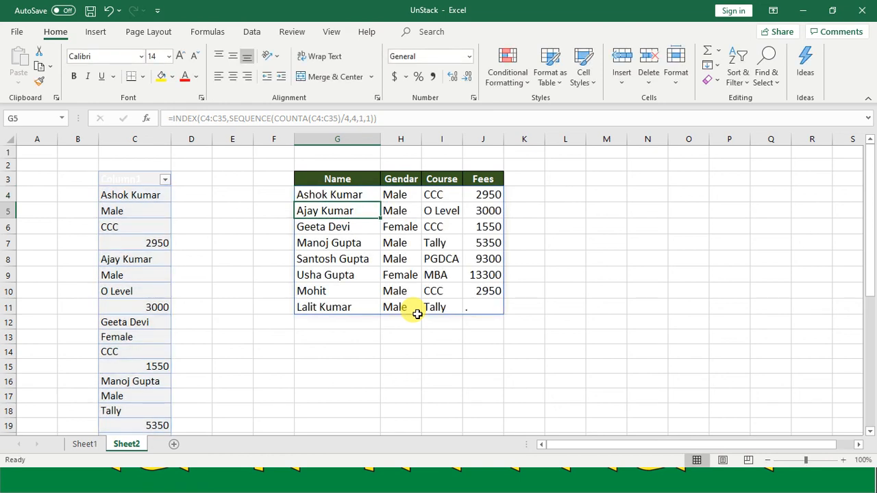
Set the last record's fee in C35 to 2500
key("Down")
key("Down")
key("Down")
key("Down")
key("Down")
key("Down")
key("Down")
key("Down")
key("Down")
key("Down")
key("Down")
key("Left")
key("Left")
key("Left")
key("Left")
key("Left")
key("Right")
key("ctrl+Down")
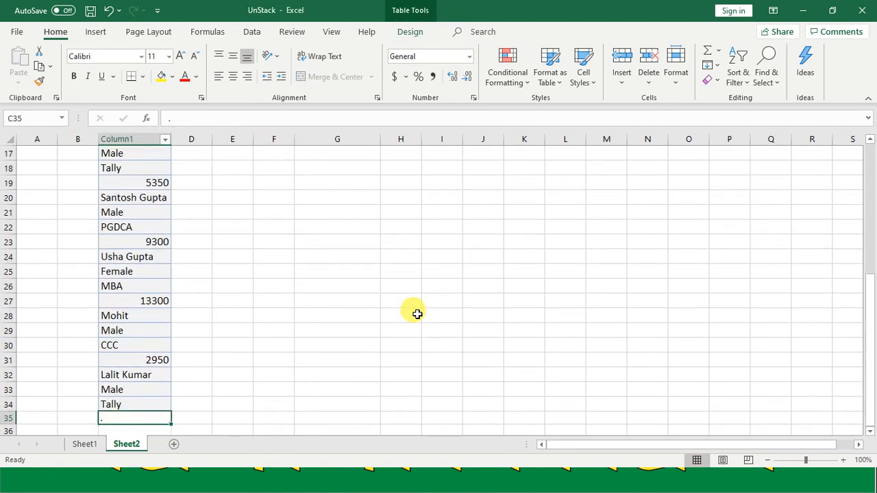
type("2500")
key("Return")
key("Up")
Check the last record's fee in the unstacked table under the Fees header
key("ctrl+Home")
key("Right")
key("Right")
key("Right")
key("Right")
key("Right")
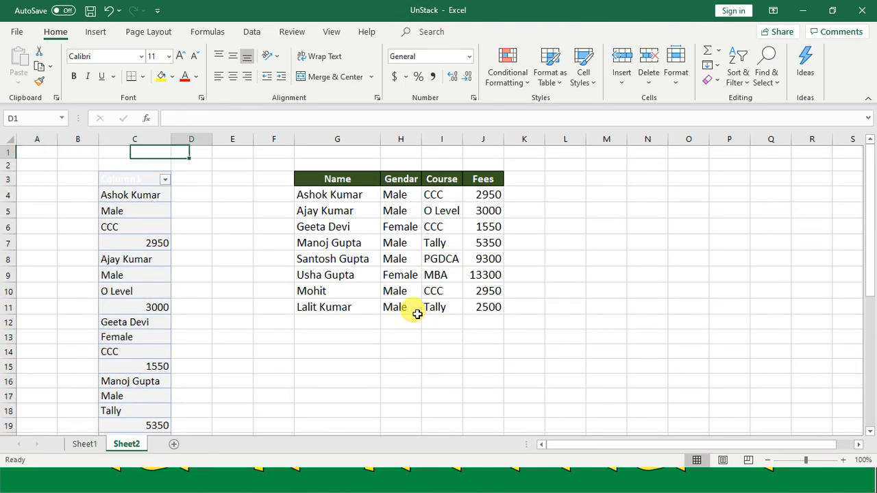
key("Down")
key("Down")
key("Down")
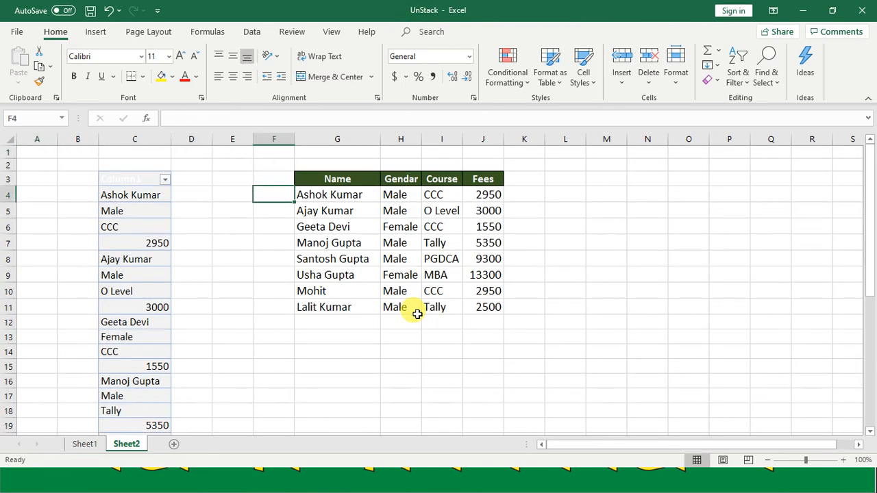
Add a new record below the last fee in column C by entering the student's full name in C36
key("Down")
key("Left")
key("Left")
key("Left")
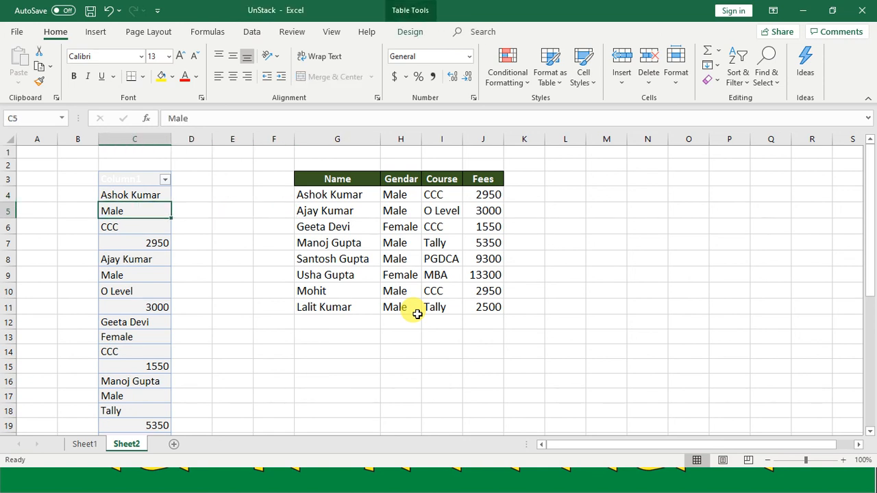
key("ctrl+Down")
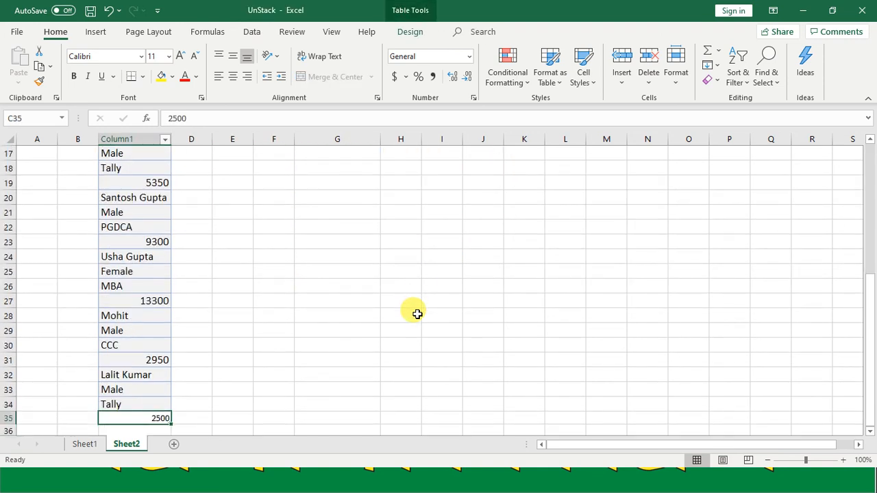
key("Down")
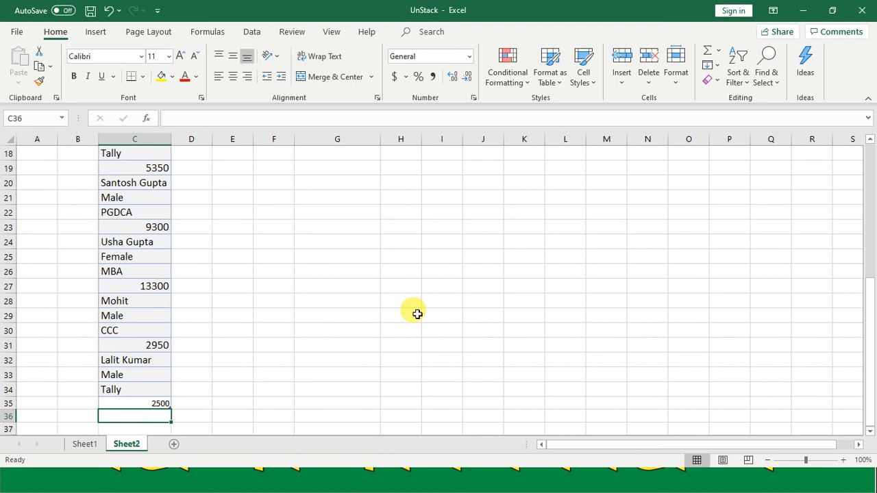
type("Pi")
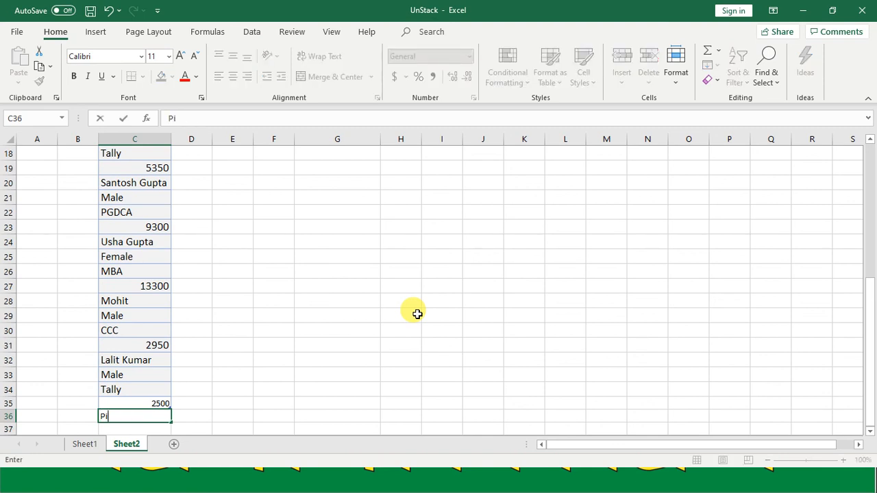
type("nky Singh")
key("Return")
Complete the new record by entering Female in C37, PGDCA in C38 and 12500 in C39
type("Female")
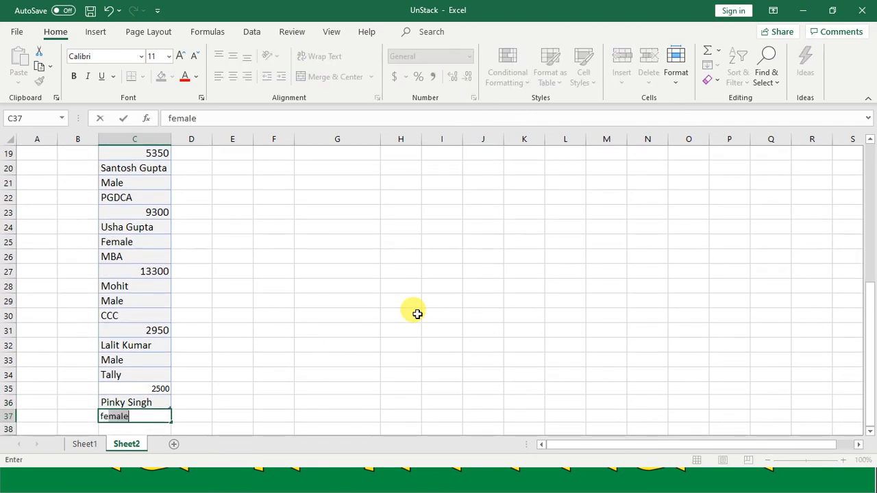
key("Return")
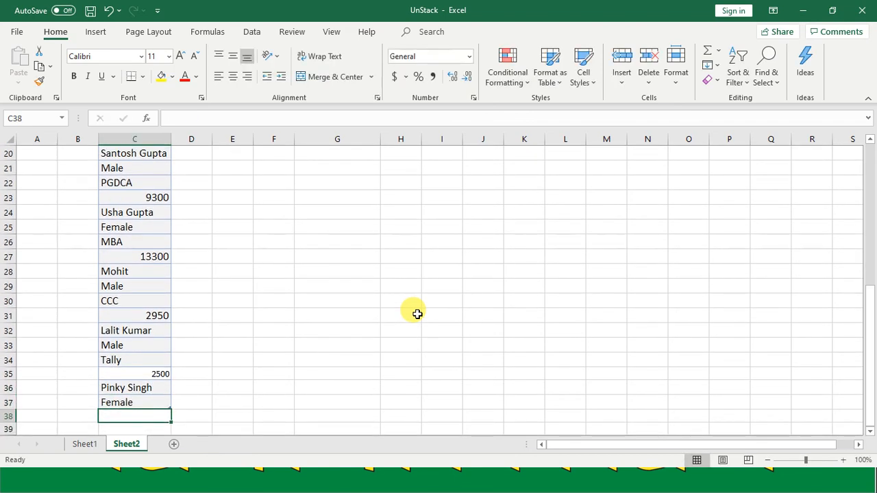
type("pg")
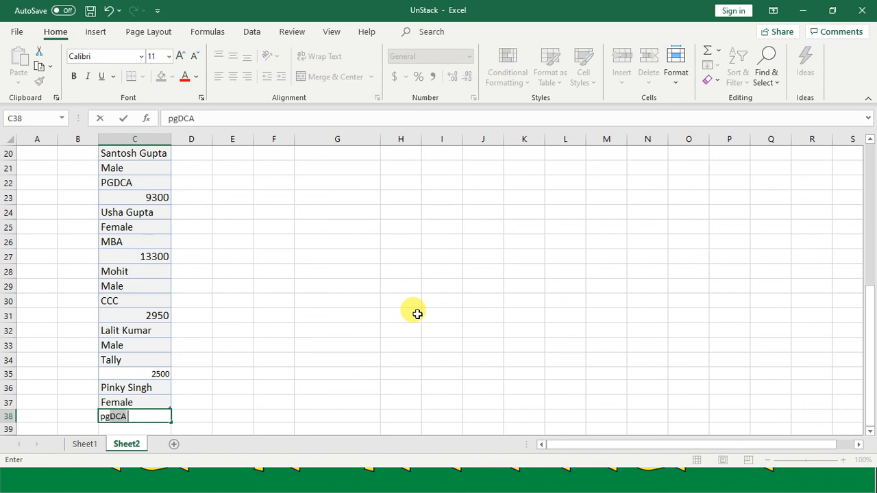
key("Return")
type("12500")
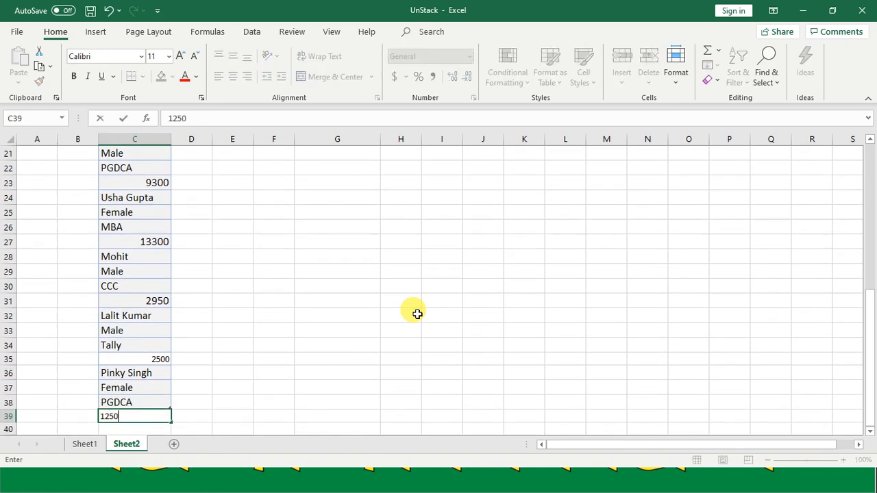
key("Return")
Check the added record's row and its formula under the Gendar header at the end of the unstacked table
key("ctrl+Home")
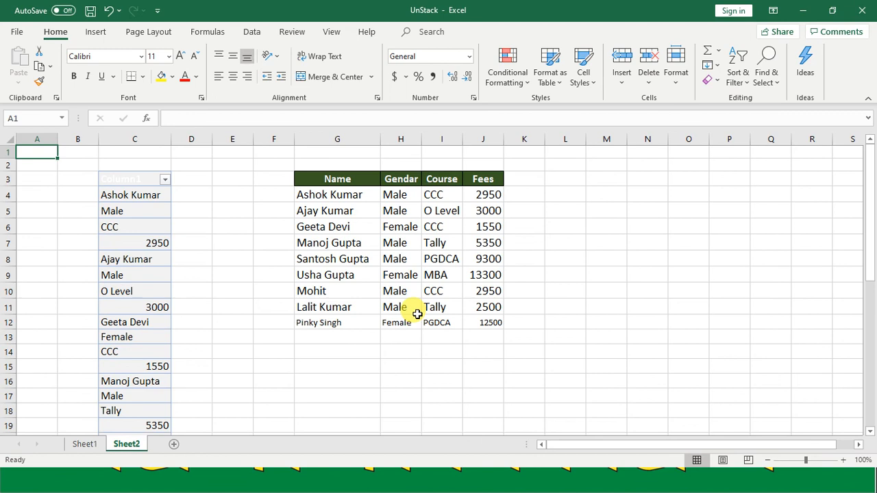
key("Right")
key("Right")
key("Right")
key("Right")
key("Right")
key("Down")
key("Down")
key("Down")
key("Down")
key("Down")
key("Down")
key("Down")
key("Down")
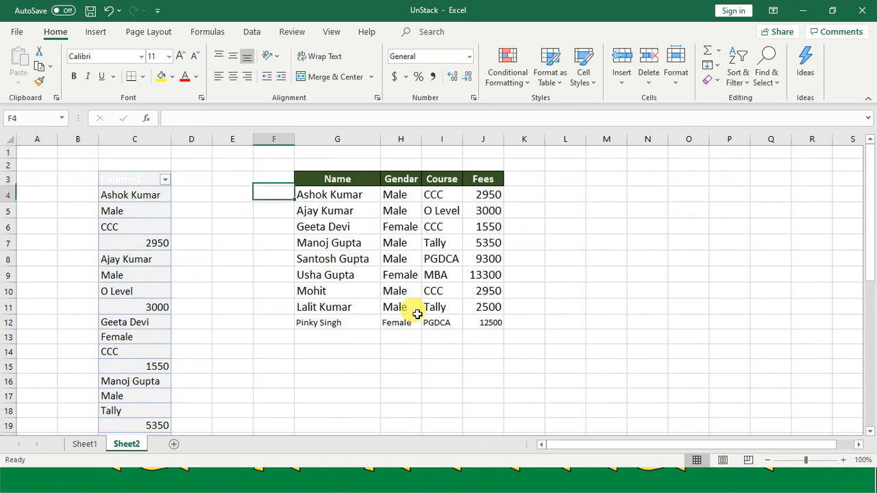
key("Down")
key("Down")
key("Down")
key("Right")
key("Right")
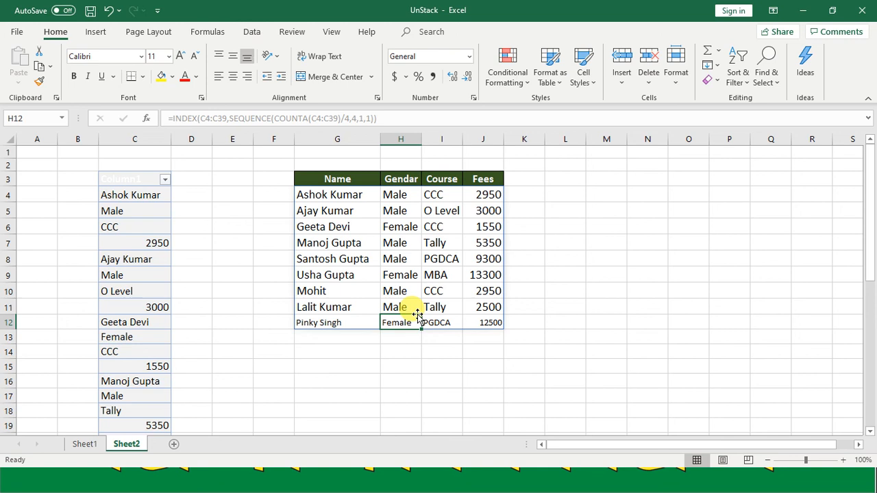
key("alt+Tab")
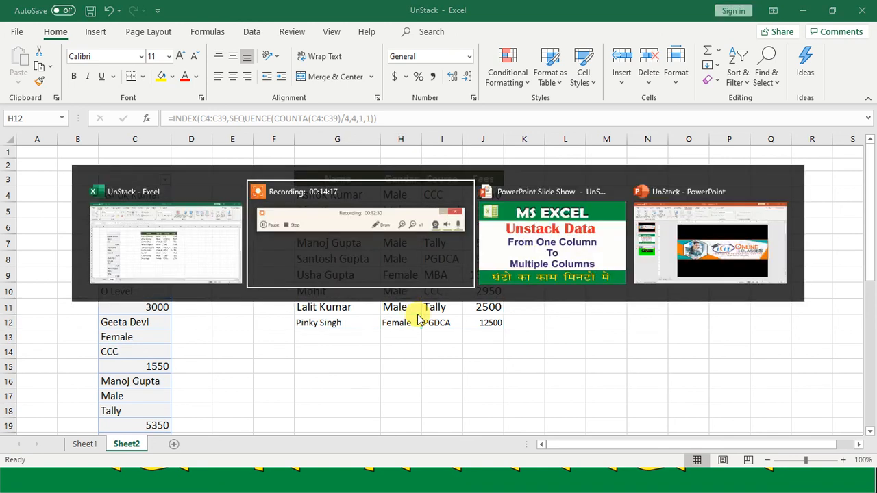
key("alt+Tab")
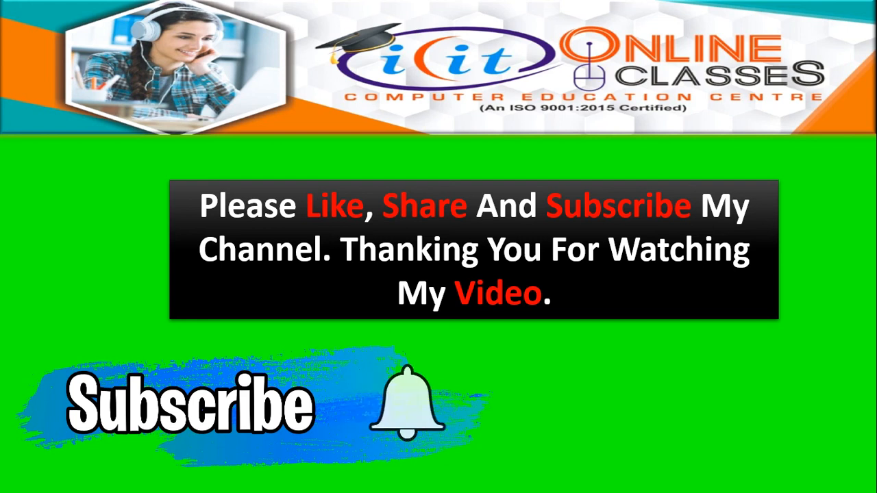
key("alt+Tab")
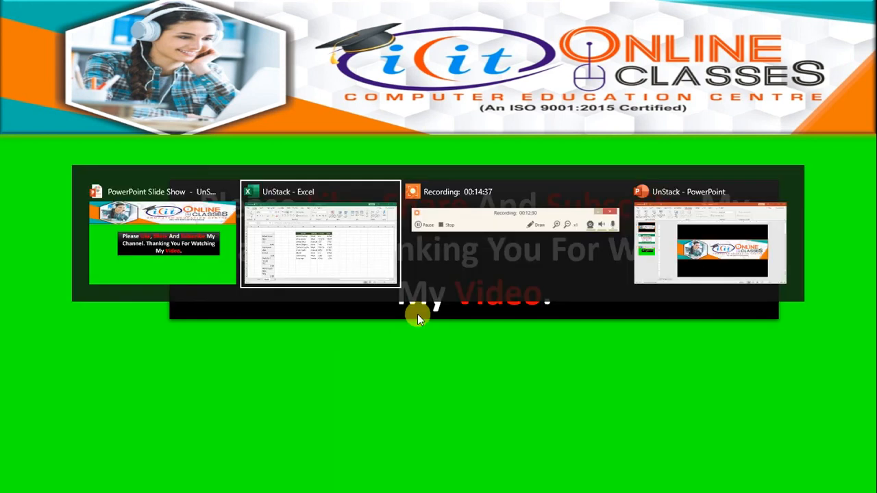